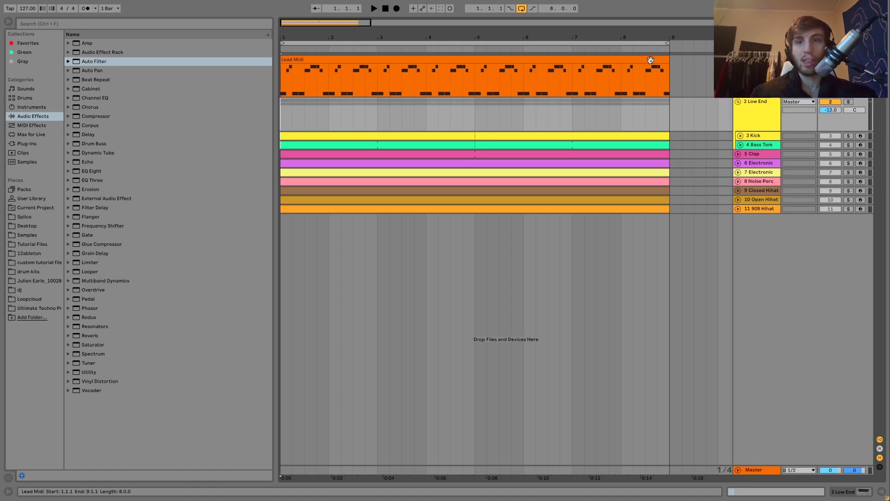
Play the arrangement from the start and open the Lead Midi clip's notes to follow the melody
key("space")
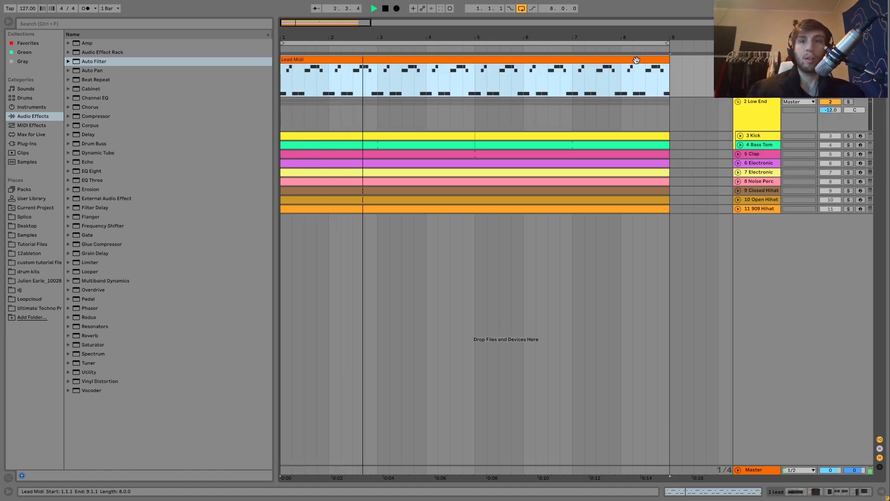
double_click(637, 60)
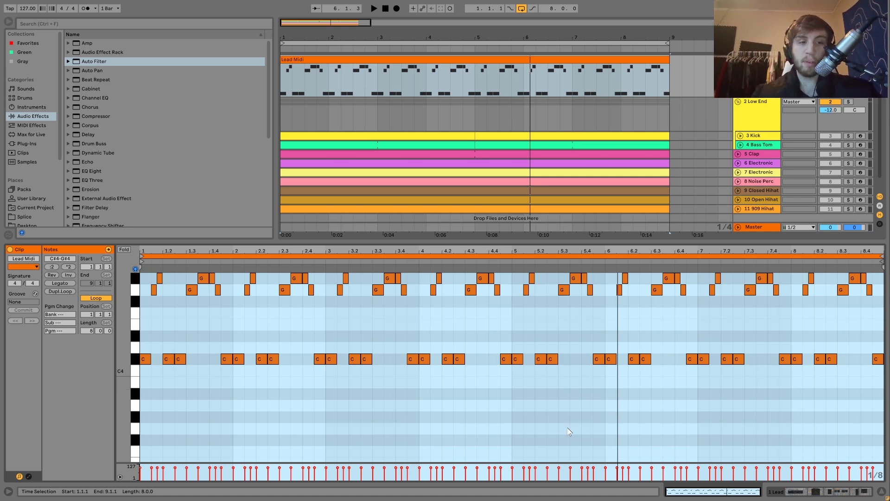
key("space")
key("space")
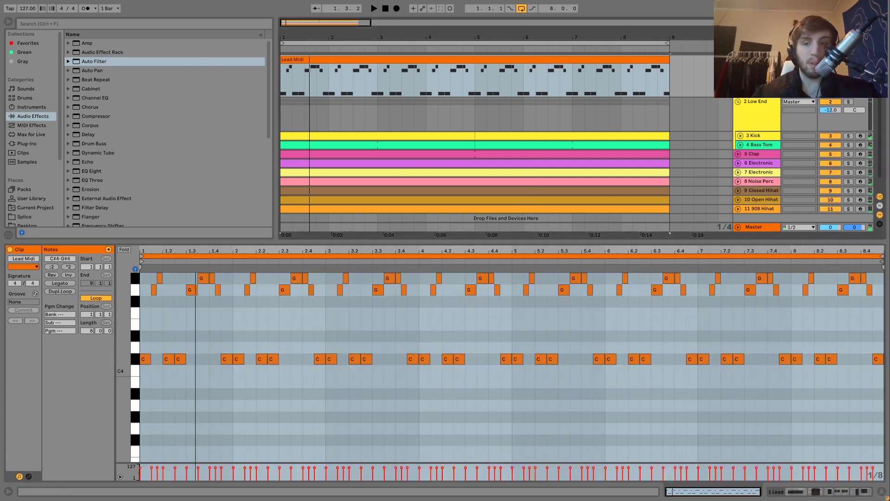
key("space")
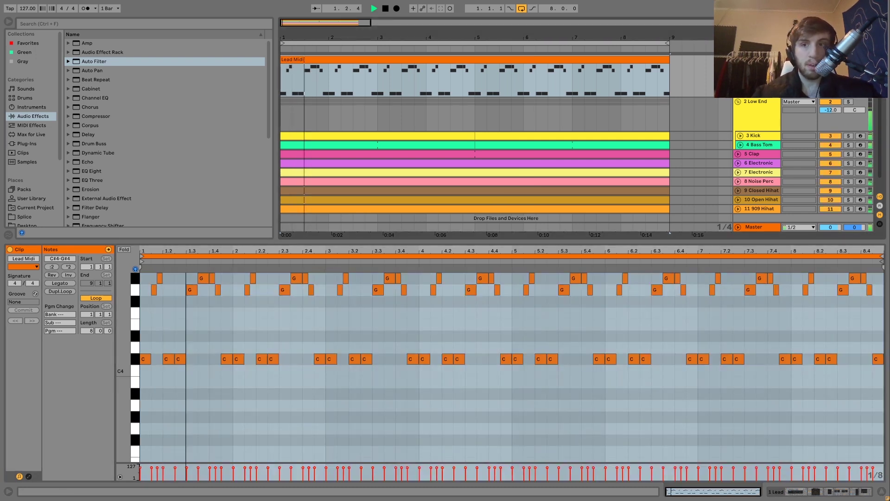
left_click(848, 59)
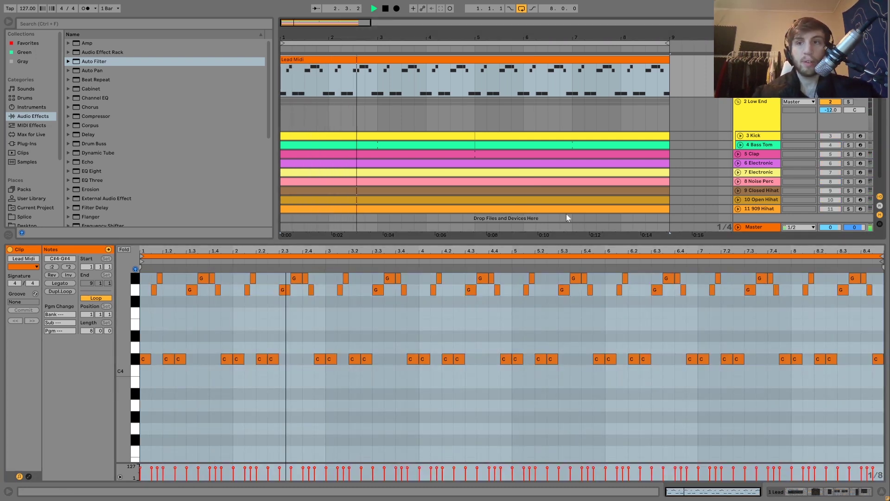
key("space")
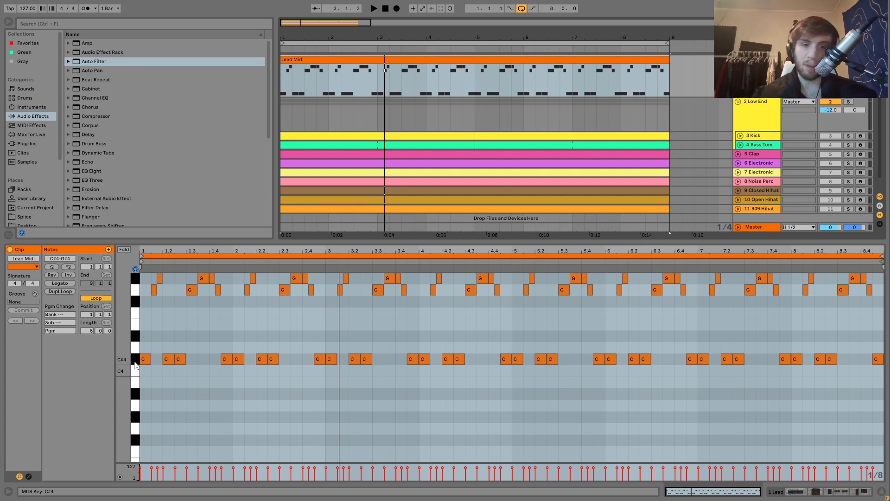
Try transposing all G4 notes in the Lead Midi clip down three semitones to E4 and listen to them
left_click(135, 291)
key("space")
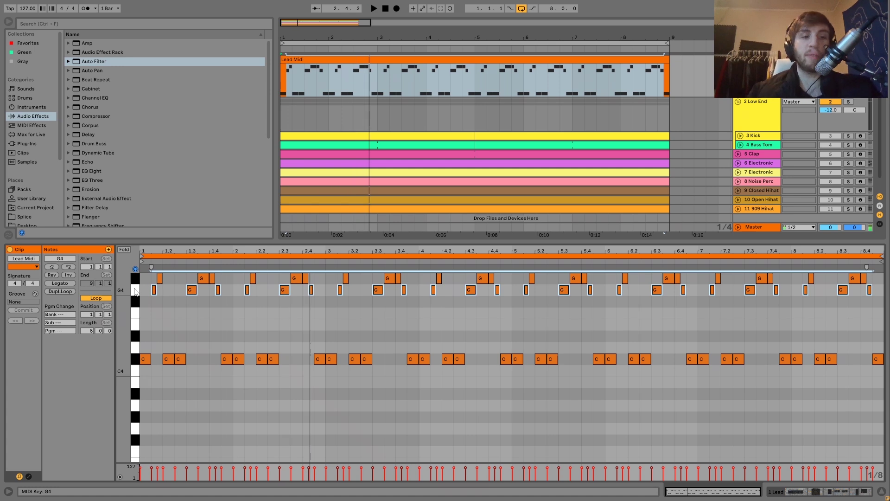
key("Down")
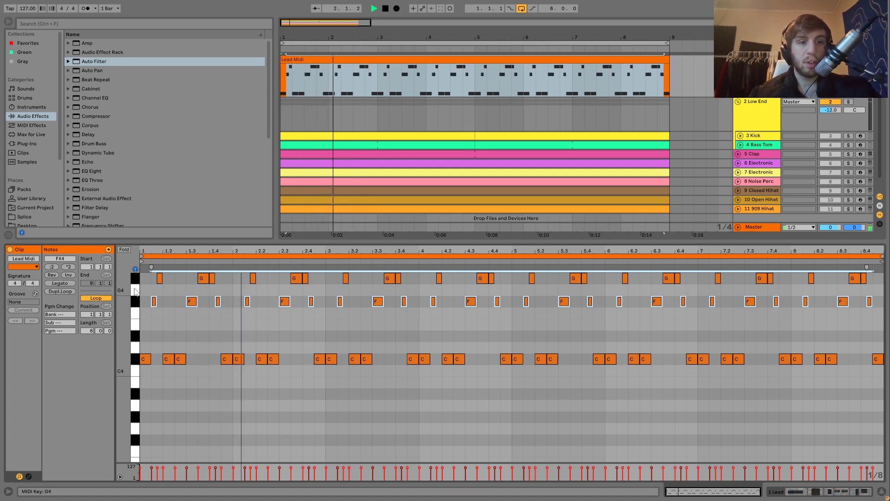
key("Down")
key("Down")
key("space")
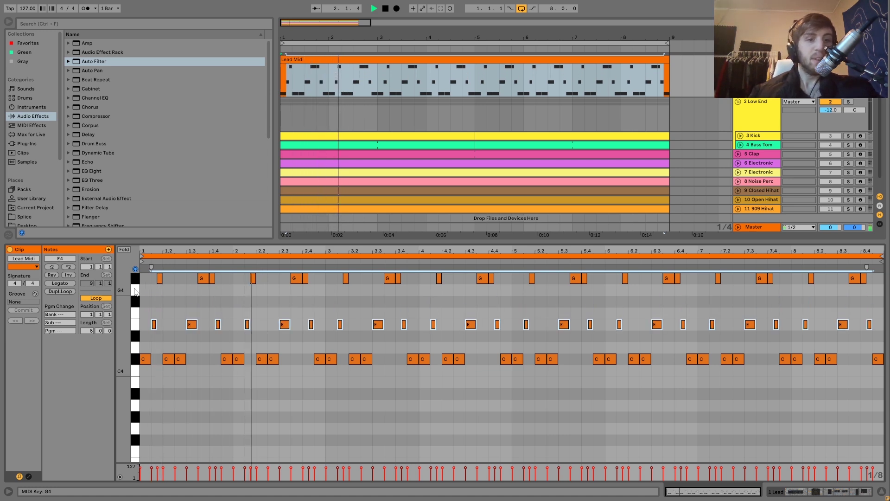
Transpose the selected E4 notes back up three semitones to G4 and play the clip
key("Up")
key("Up")
key("Up")
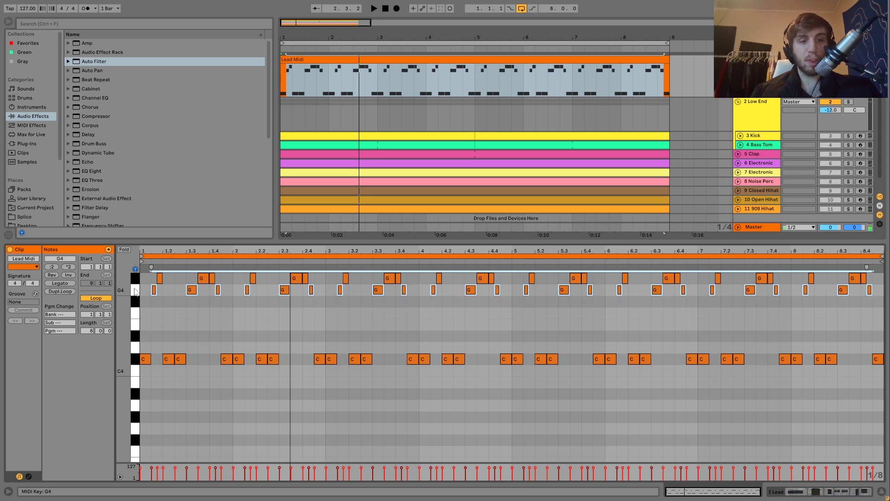
key("space")
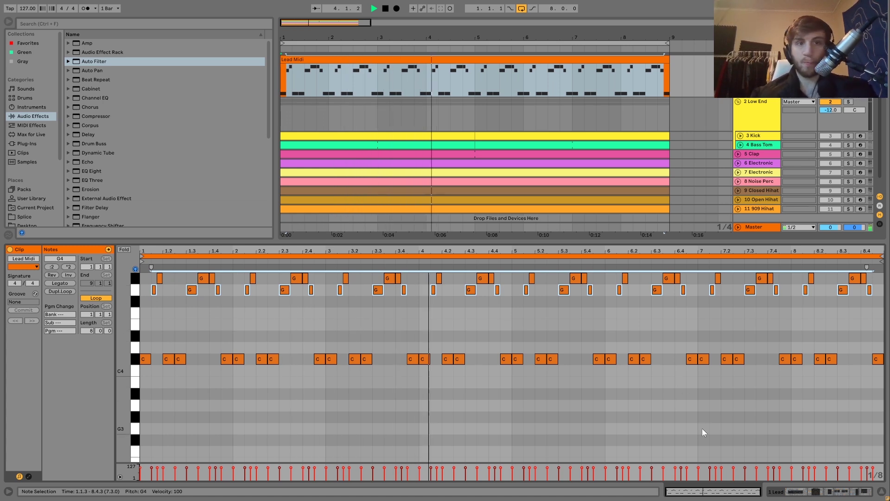
Deselect the notes and replay the Lead Midi melody from the start of the clip
left_click(685, 419)
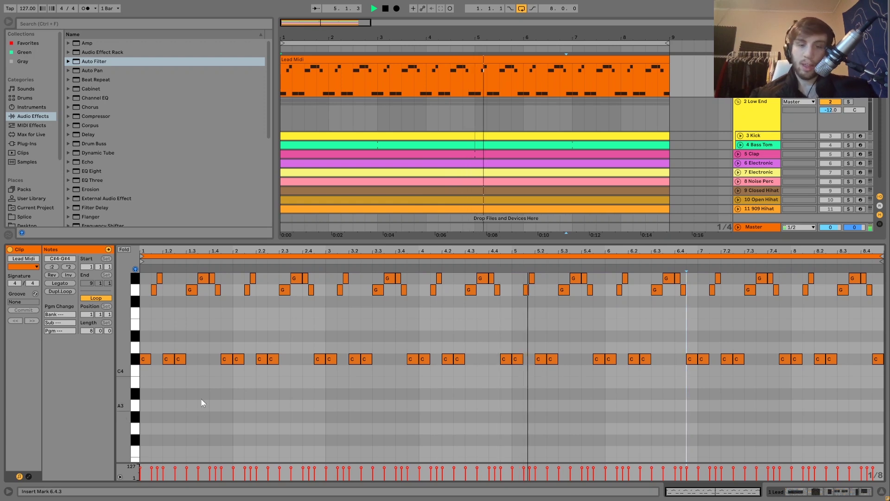
left_click(143, 341)
key("space")
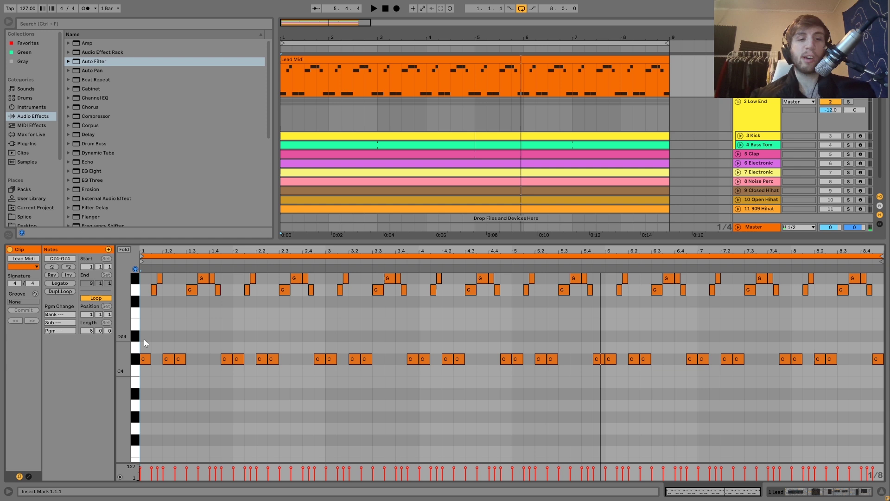
key("space")
key("space")
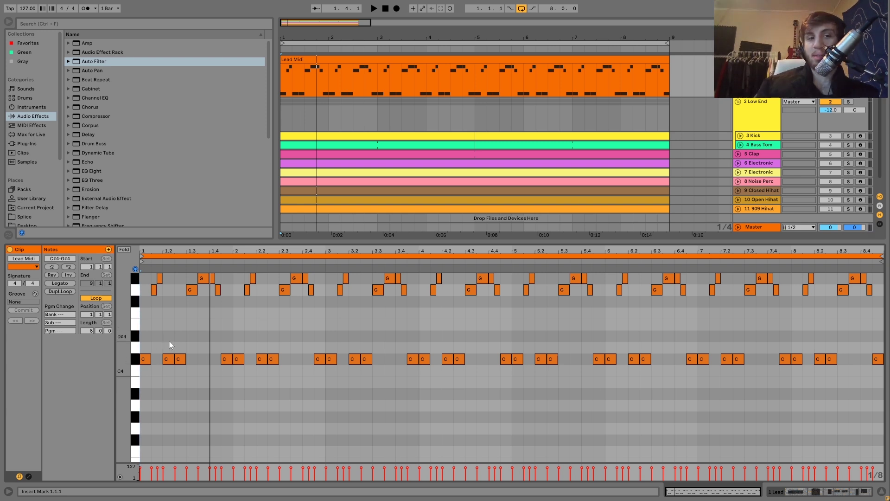
key("space")
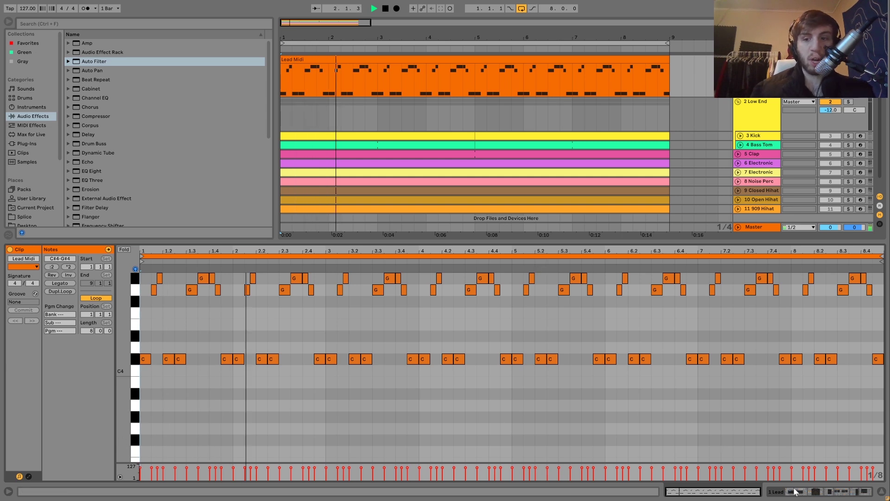
Show the Lead track's devices and examine Analog's oscillator, first filter and first amplifier settings while auditioning the sound
key("shift+Tab")
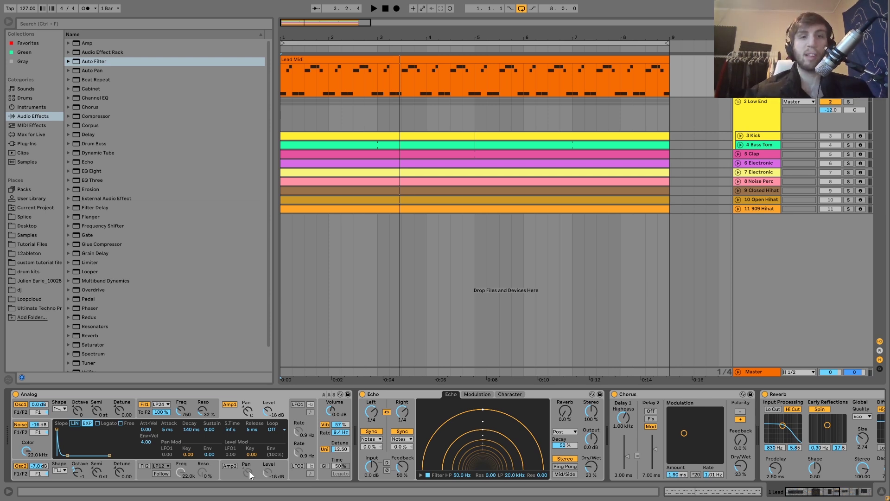
key("space")
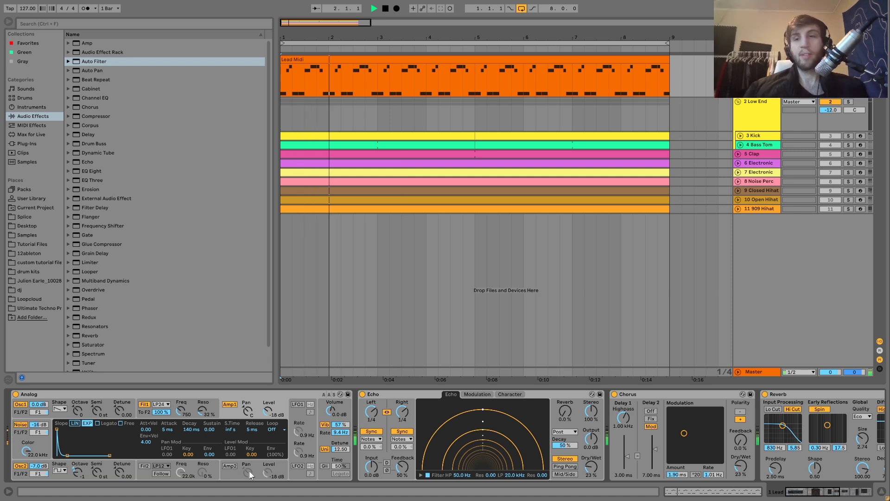
key("space")
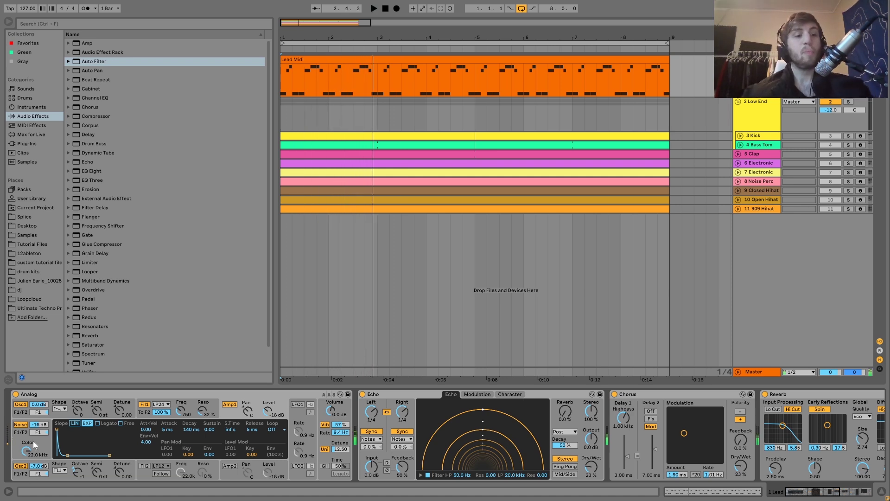
left_click(57, 415)
left_click(60, 475)
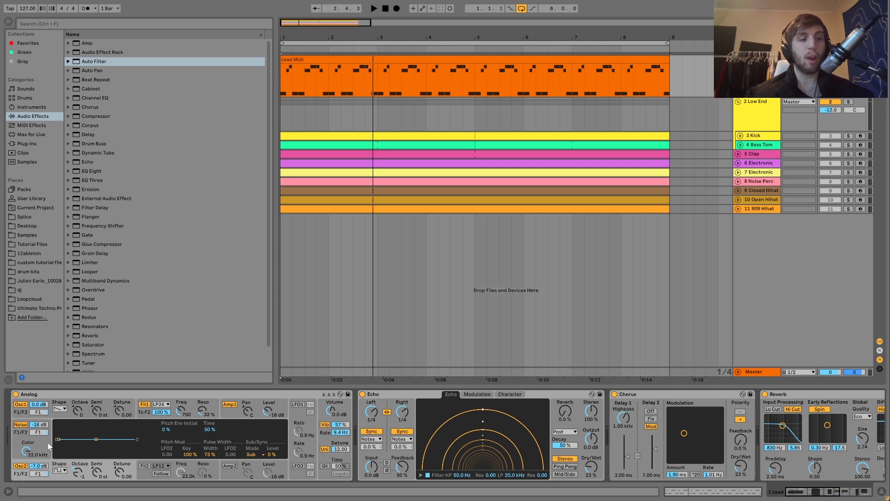
left_click(142, 414)
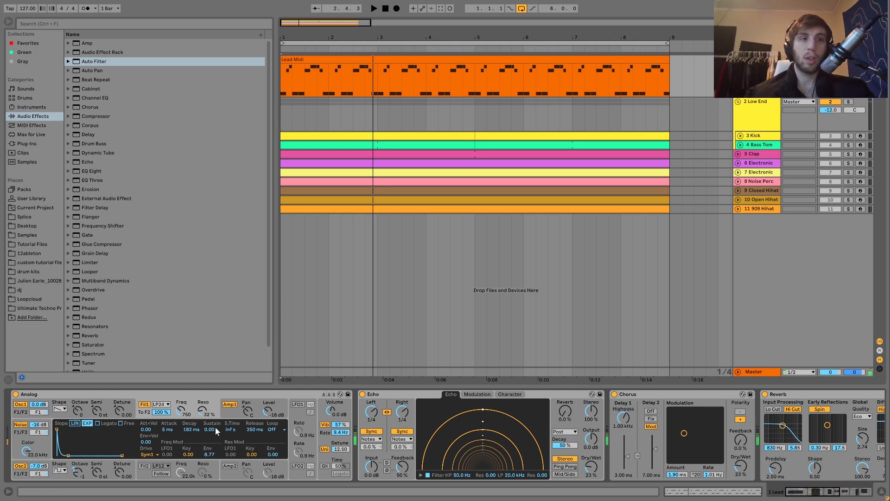
key("space")
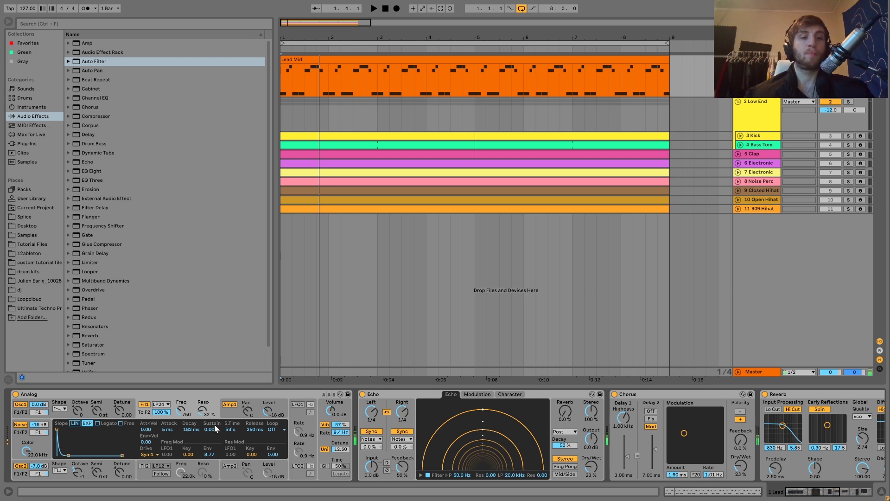
left_click(228, 414)
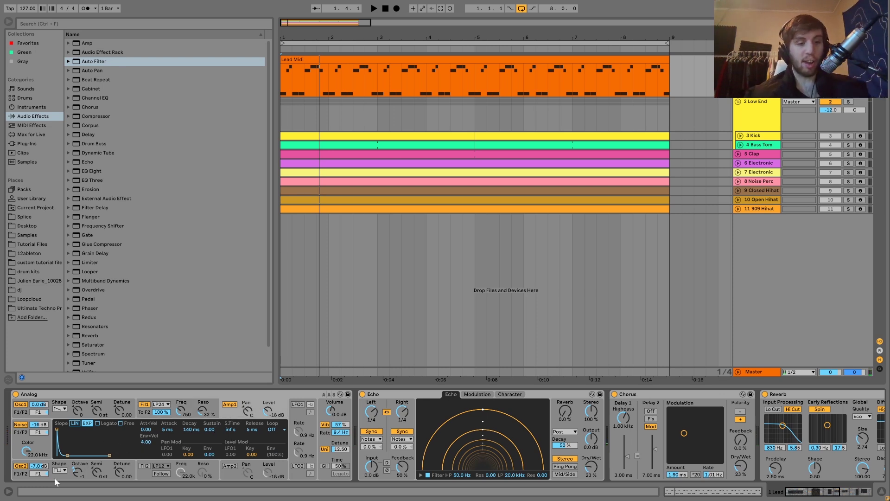
Switch Analog's vibrato off and back on to compare the lead sound
scroll(277, 416, "right", 2)
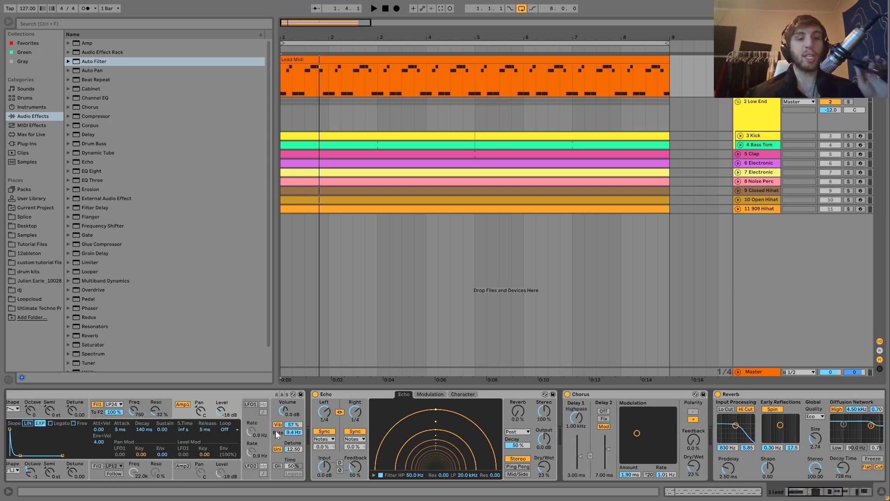
left_click(278, 435)
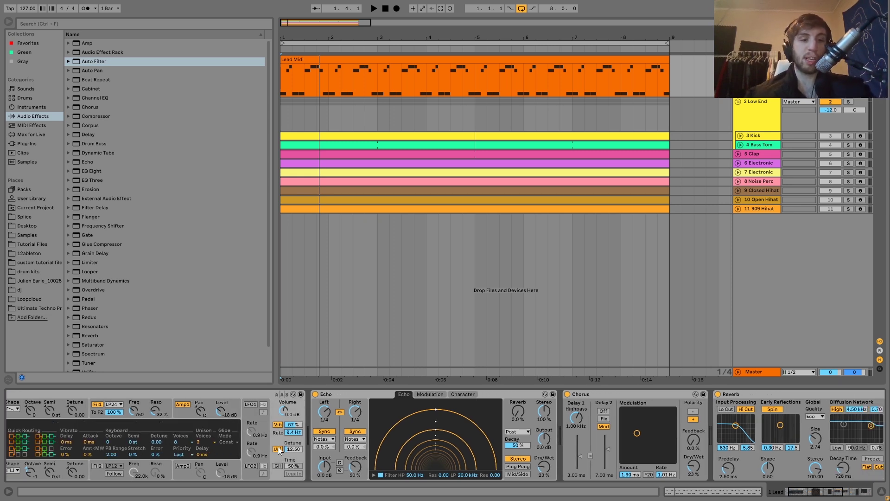
key("x")
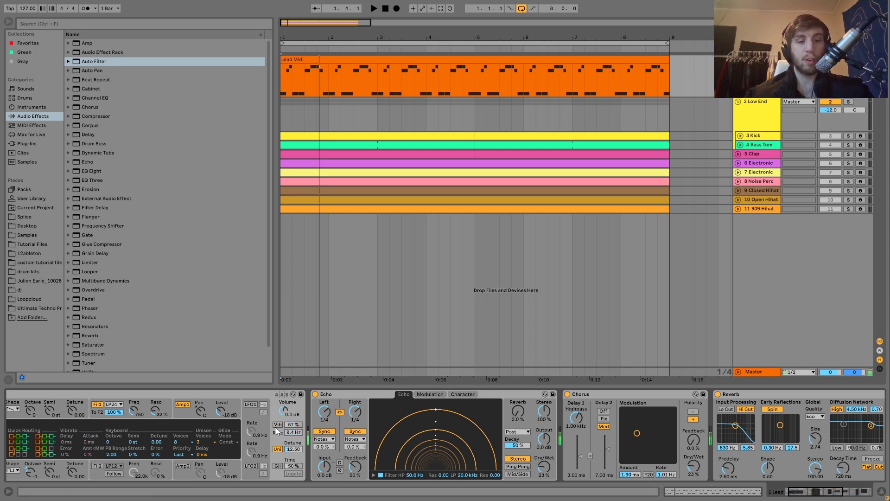
left_click(275, 427)
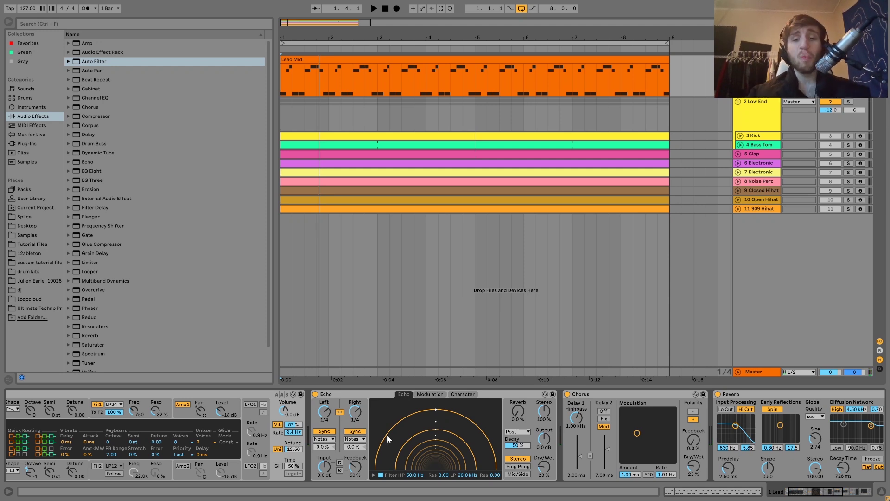
Examine the Echo and Chorus settings on the Lead track while auditioning the lead
scroll(387, 435, "down", 2)
scroll(387, 435, "down", 1)
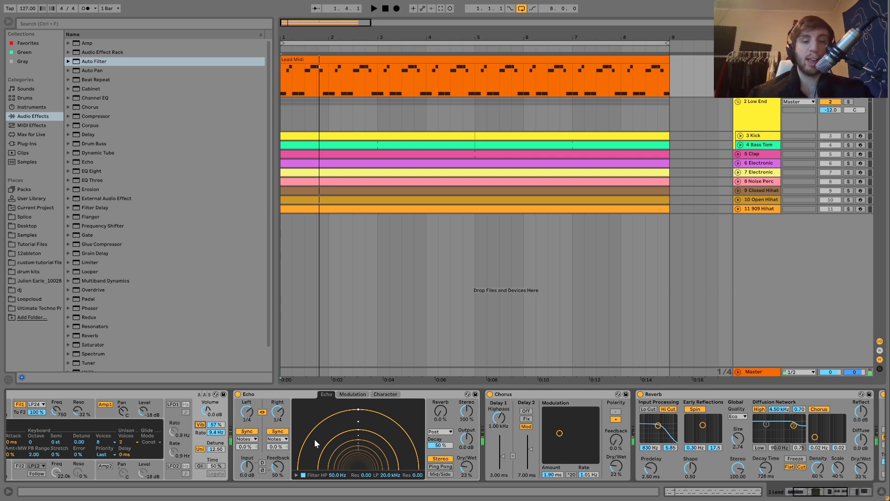
scroll(313, 439, "right", 3)
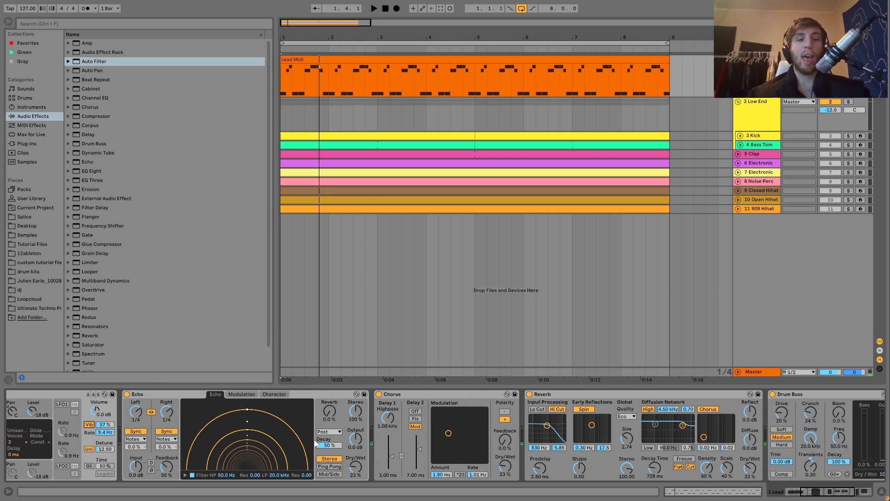
key("space")
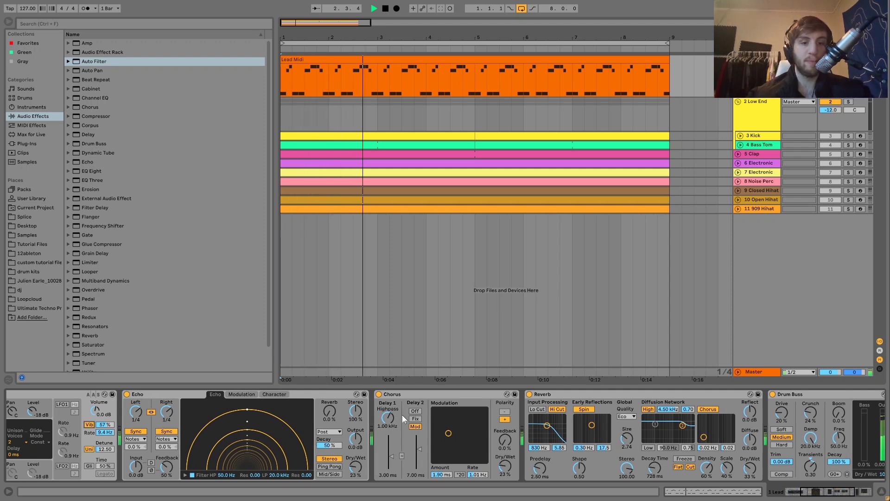
scroll(474, 426, "right", 2)
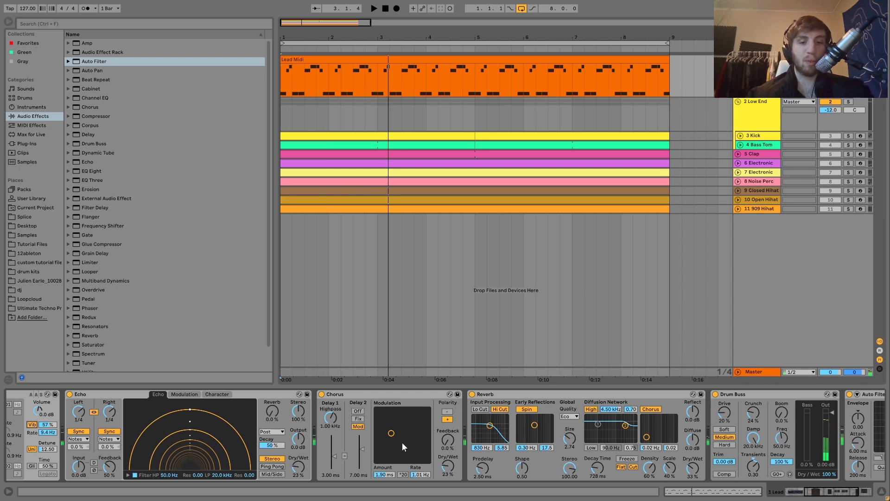
scroll(413, 436, "right", 5)
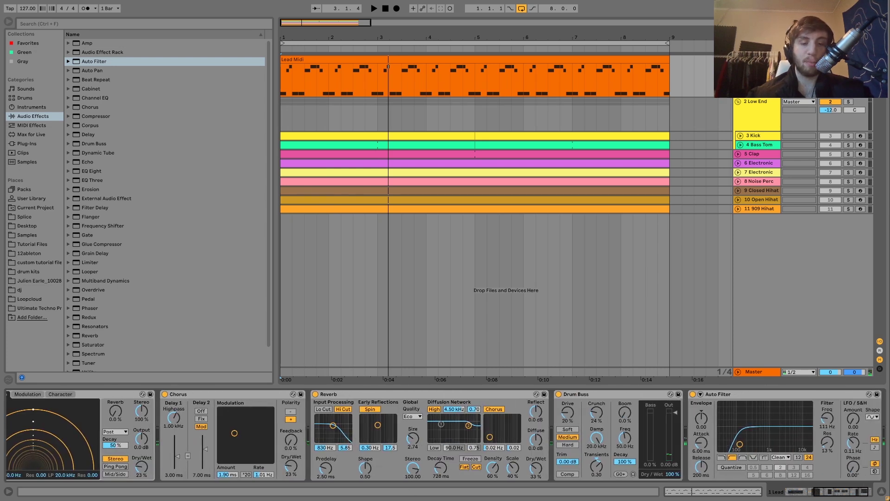
Audition the lead while examining the Reverb and Drum Buss effects in its device chain
key("space")
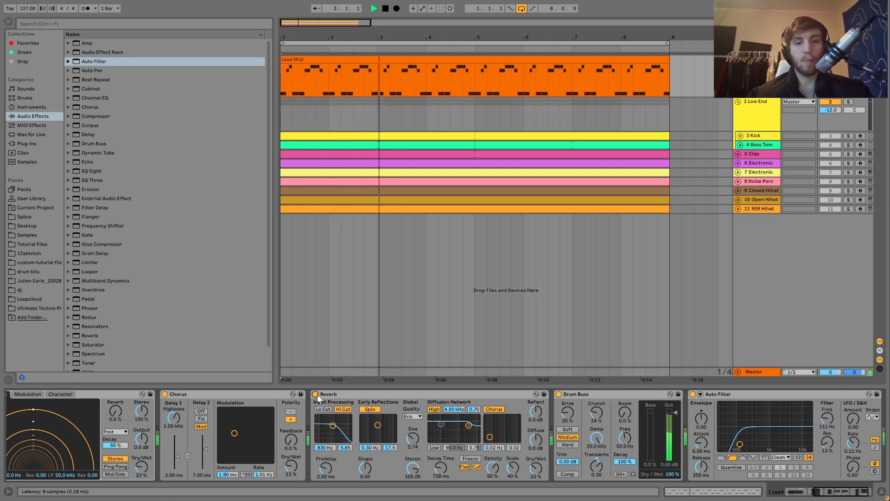
key("space")
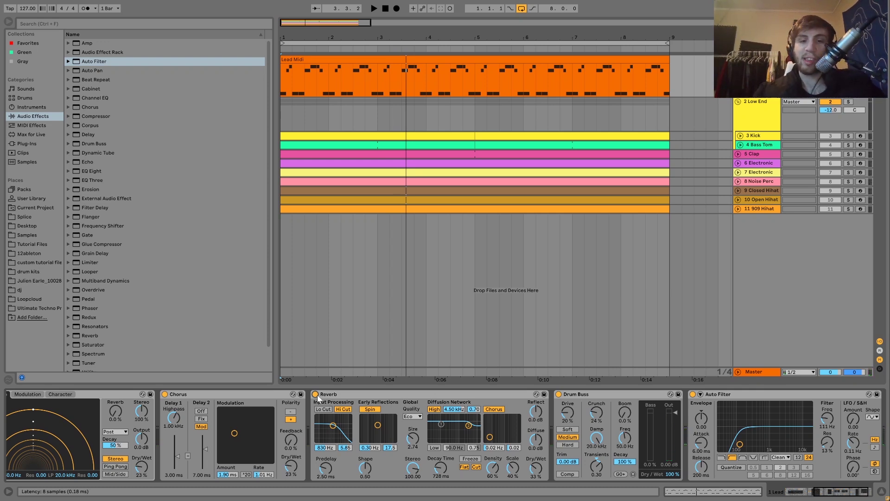
key("space")
scroll(318, 399, "right", 2)
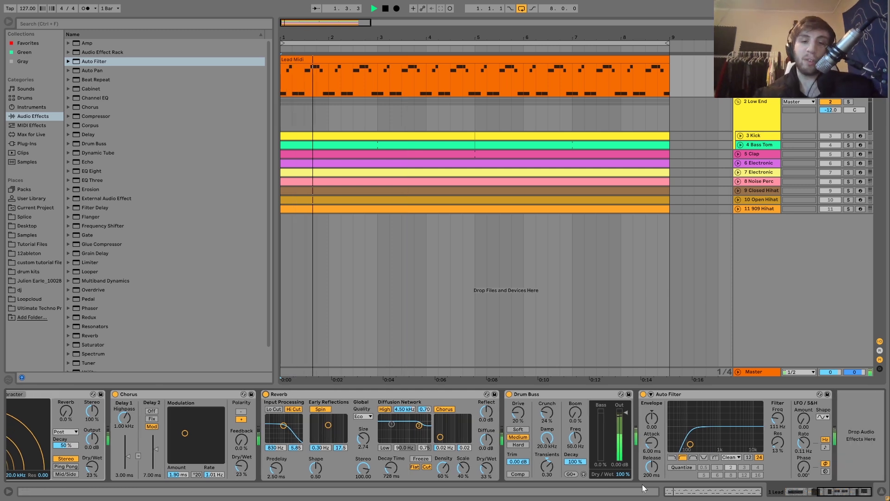
key("space")
key("space")
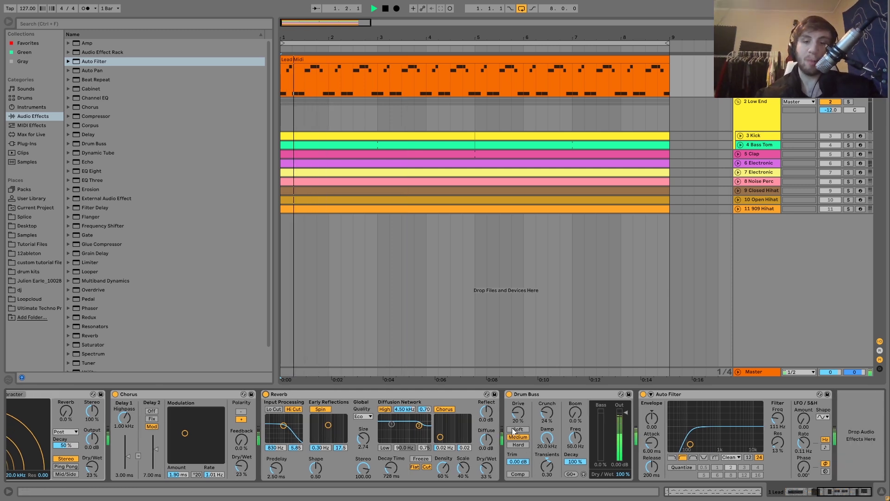
Switch the lead's Drum Buss off and back on to compare the sound, and stop playback
left_click(509, 394)
left_click(509, 395)
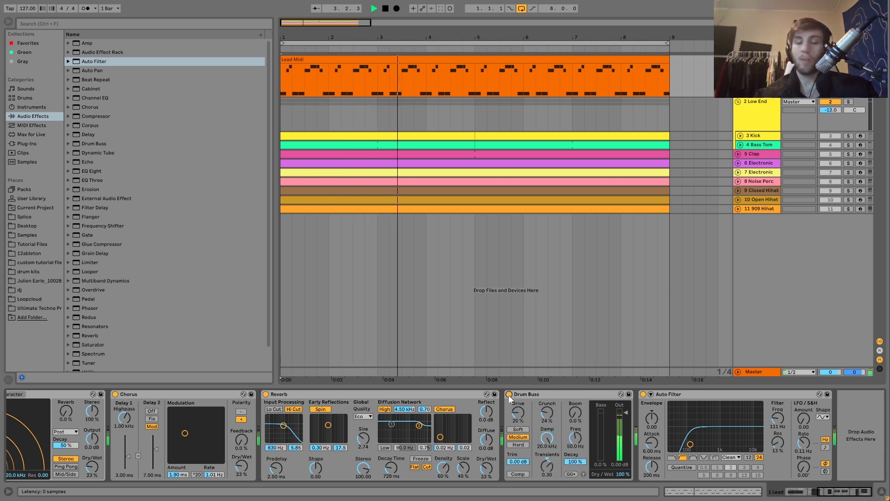
key("space")
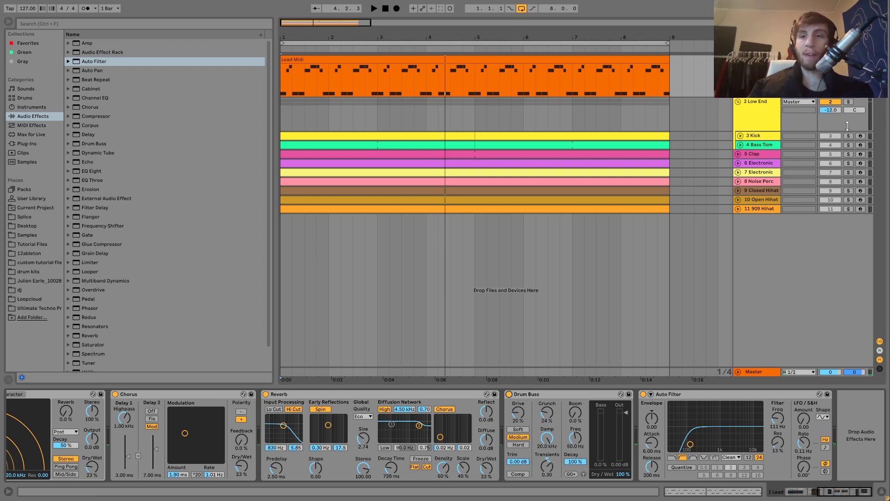
Solo the Low End group, audition it, and unfold the Kick track with its devices shown
left_click(849, 102)
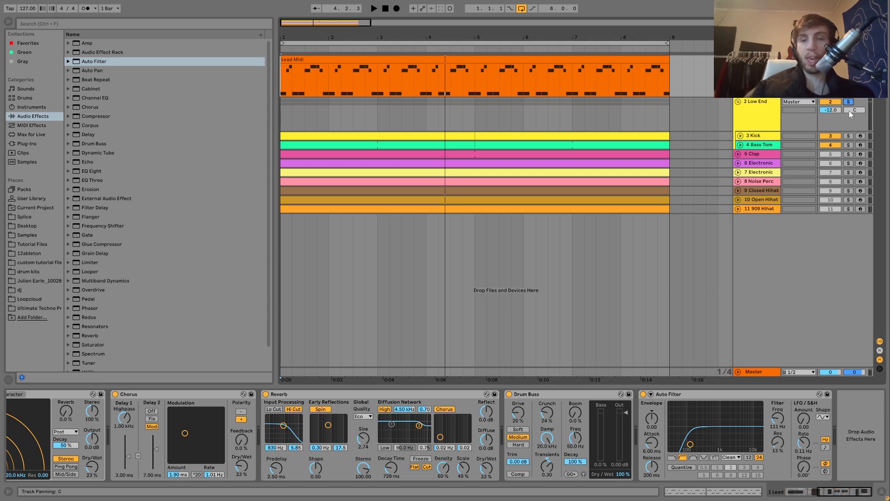
key("space")
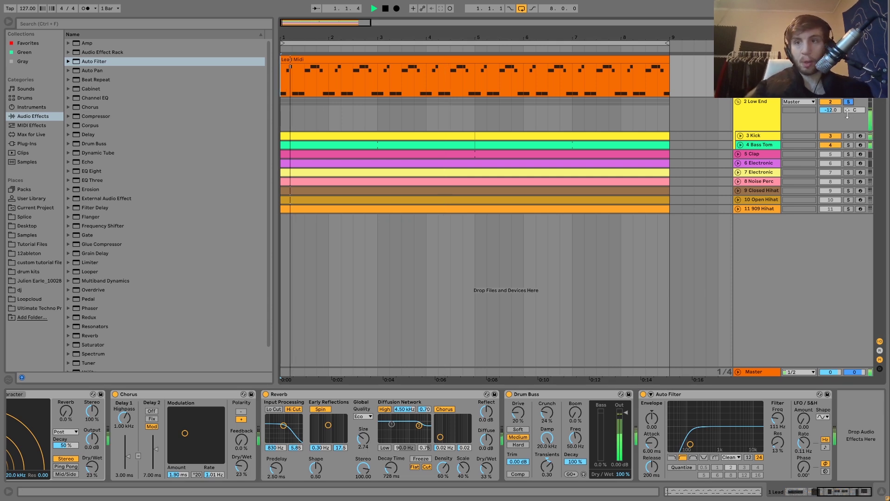
left_click(755, 137)
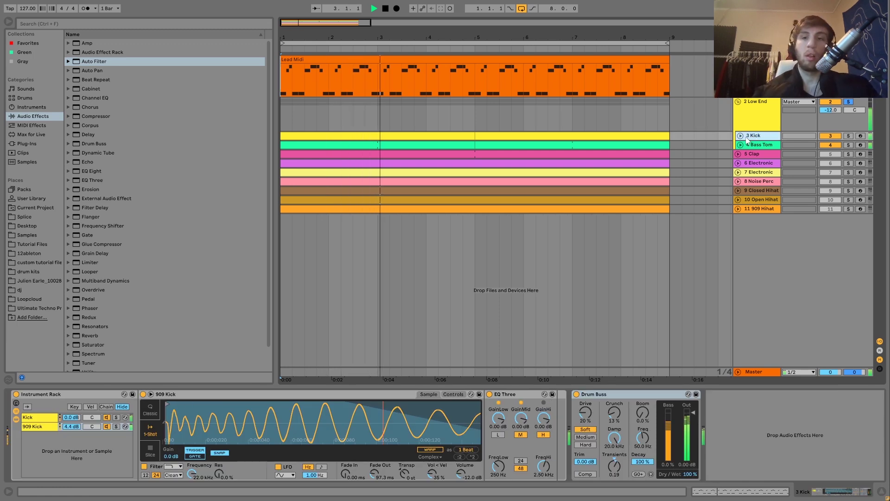
key("u")
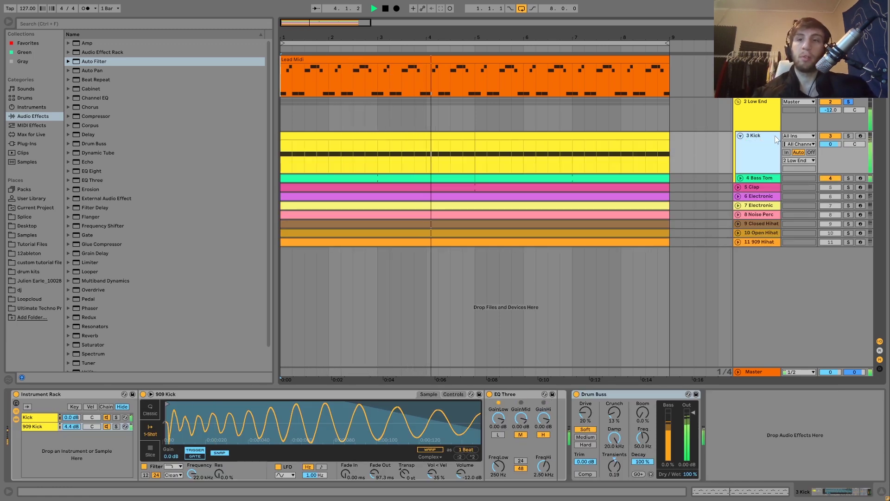
Solo the Kick track and audition its pattern on its own
left_click(848, 136)
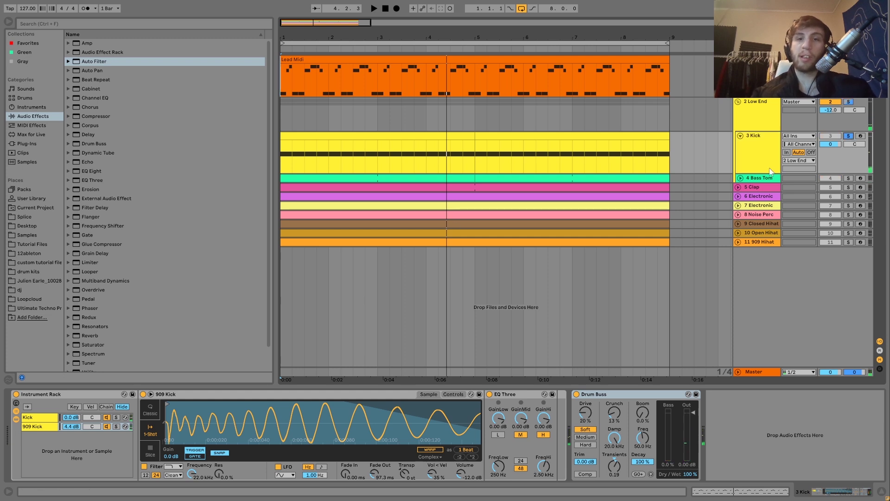
key("space")
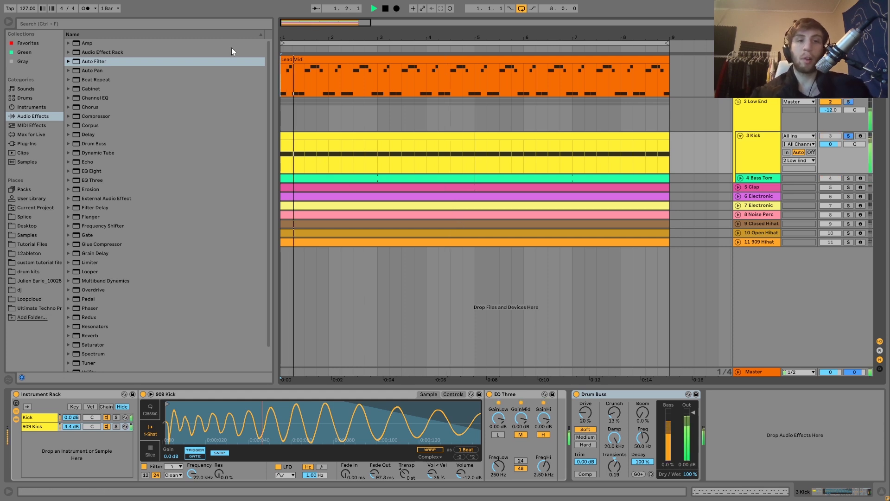
left_click(284, 148)
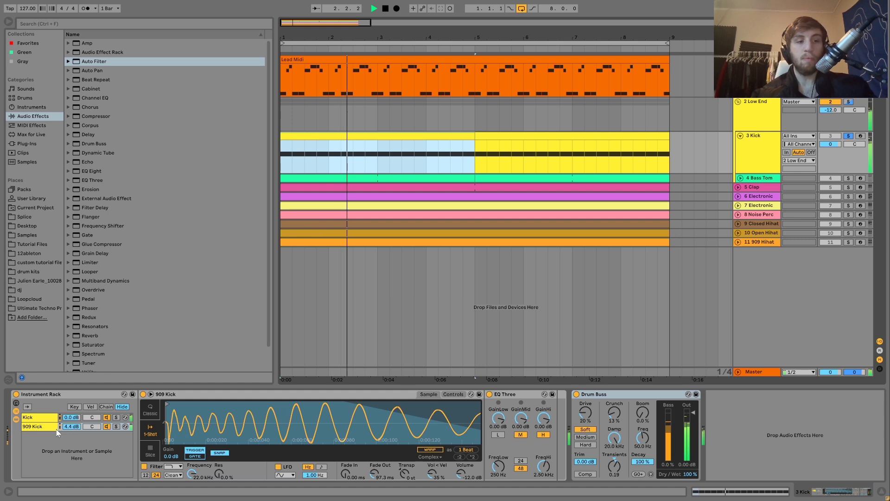
key("space")
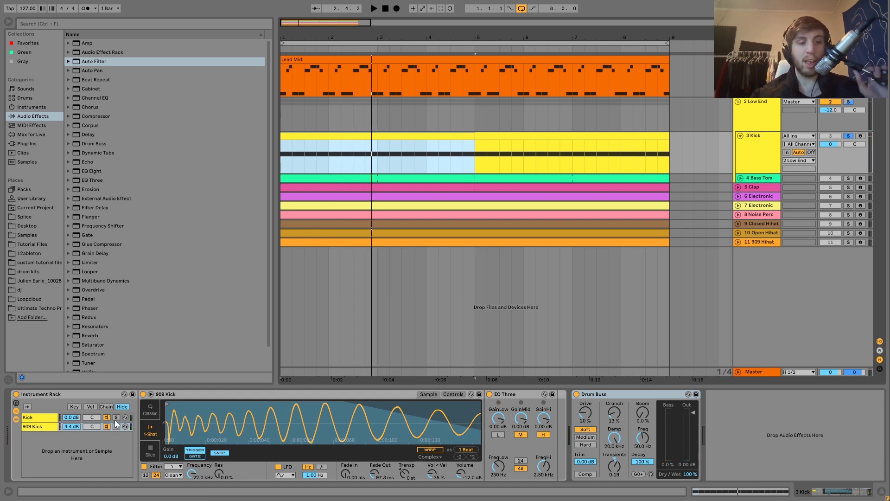
Solo the Kick chain in the Instrument Rack, audition it, and locate Kick.wav and 909 Kick.wav among the current project's imported samples
left_click(116, 417)
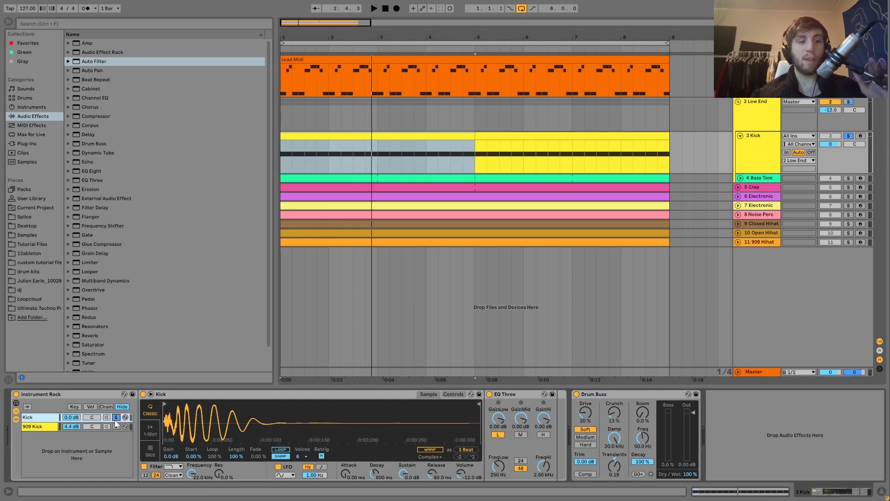
double_click(214, 433)
key("space")
key("space")
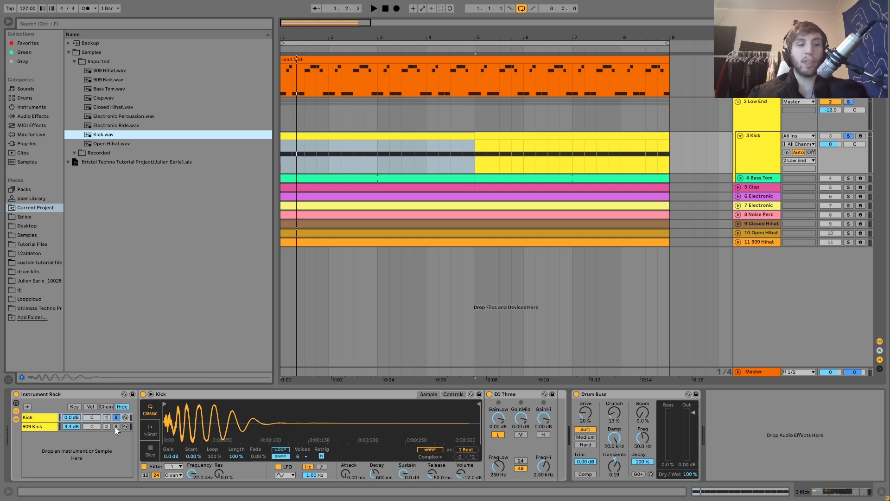
left_click(111, 81)
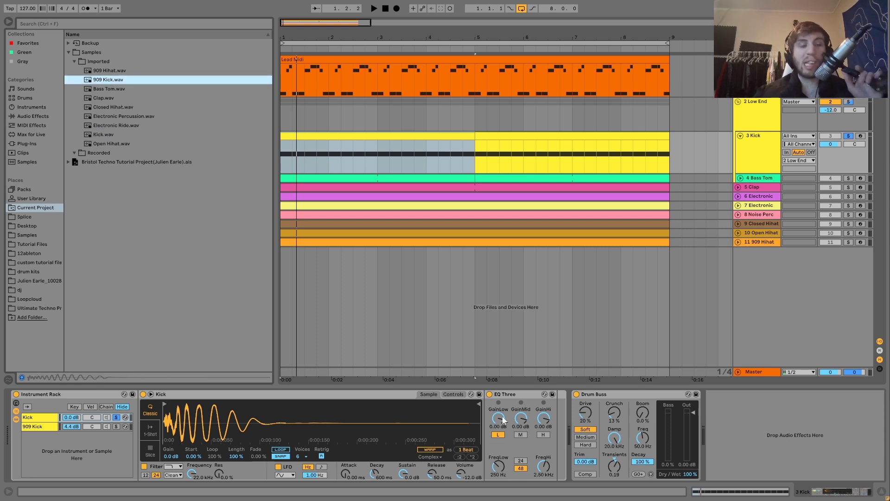
key("space")
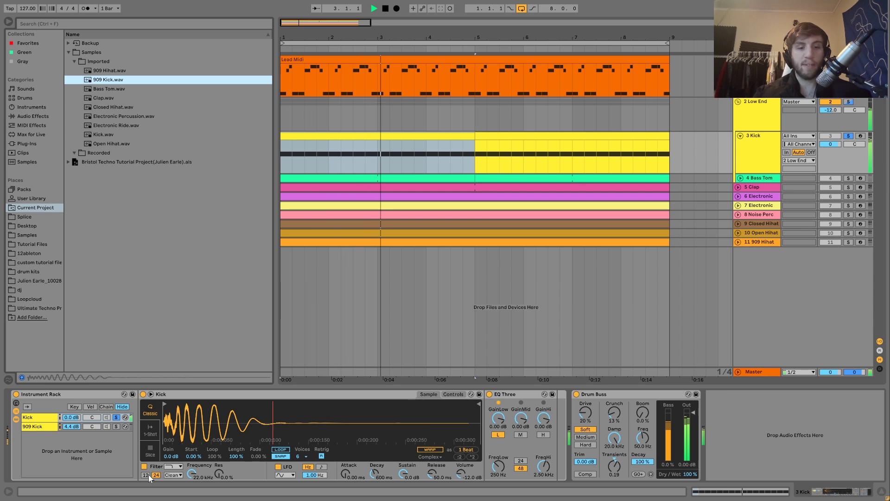
Solo the 909 Kick chain, zoom its waveform out and audition it, and unsolo the chain
left_click(116, 426)
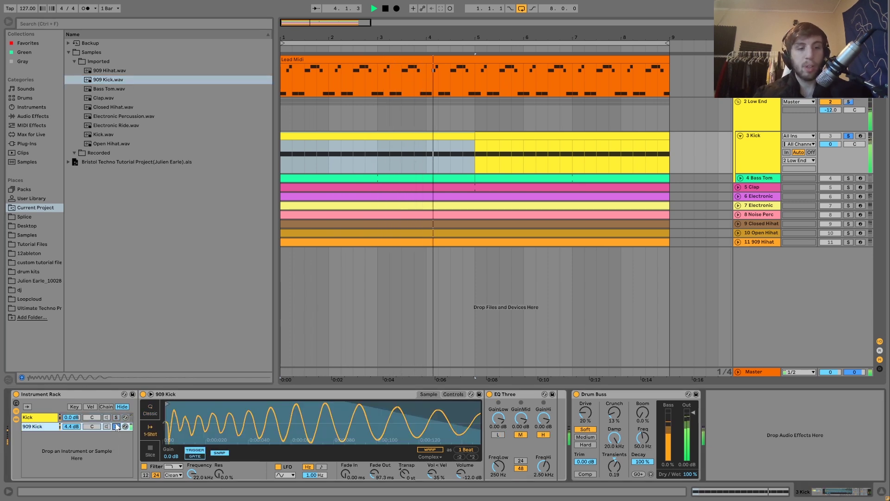
double_click(381, 433)
key("space")
key("space")
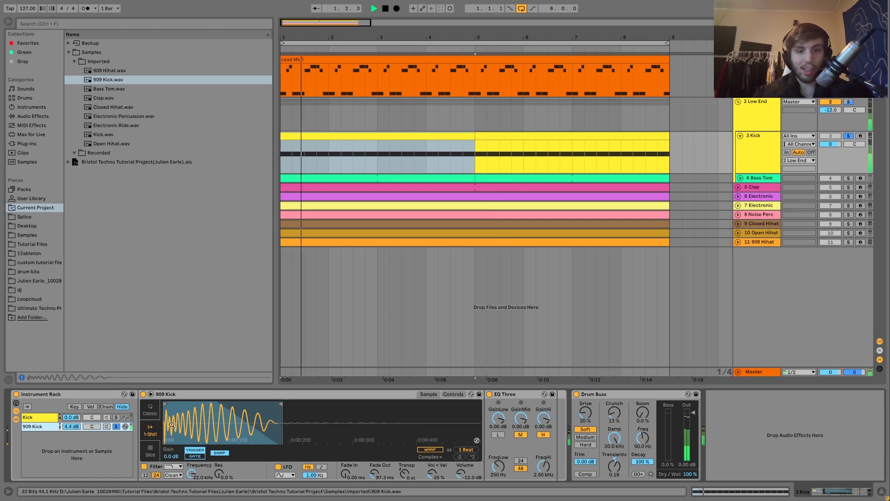
left_click(116, 426)
key("space")
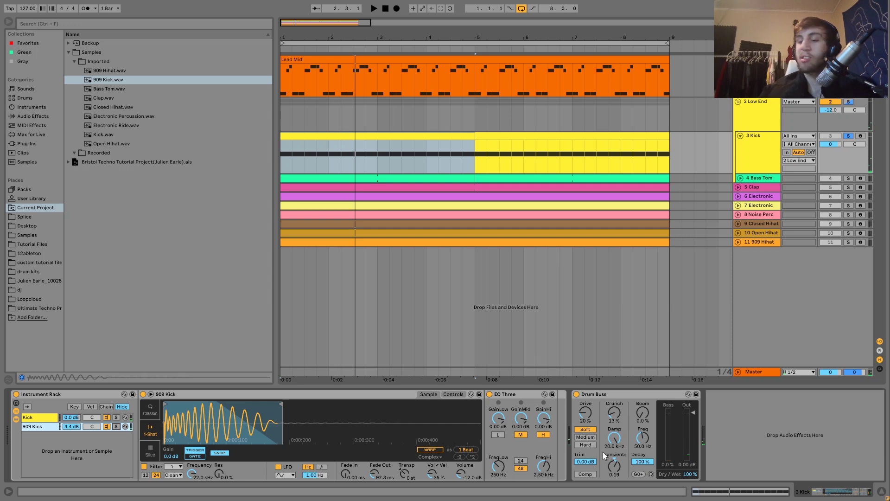
Insert an EQ Eight before Drum Buss on the Kick track and set its first band to a low cut at 306 Hz
left_click(27, 116)
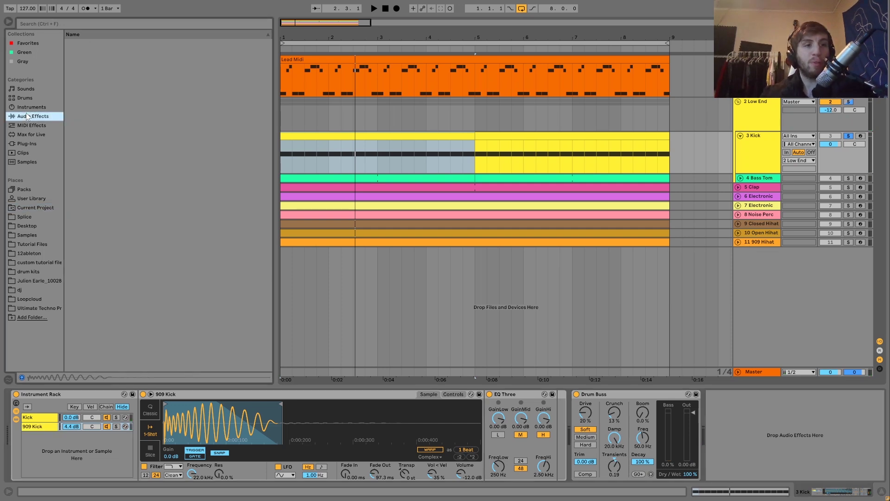
left_click_drag(89, 172, 591, 449)
left_click_drag(649, 461, 626, 464)
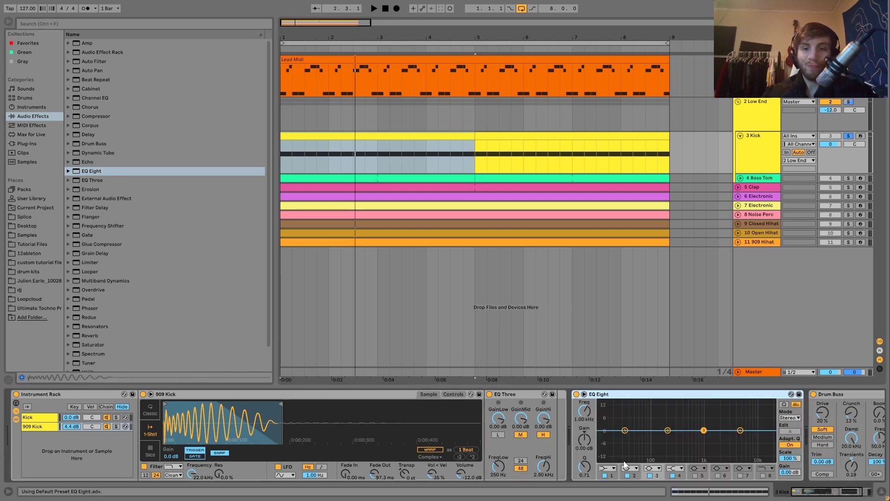
left_click(614, 469)
left_click(605, 412)
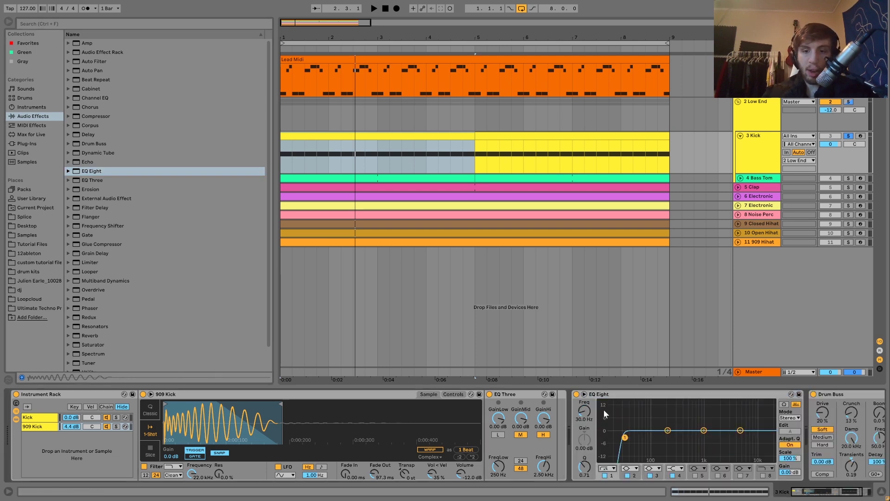
left_click_drag(625, 437, 666, 437)
Duplicate the EQ Eight and change the first copy's low cut to a high cut at 306 Hz
left_click(634, 397)
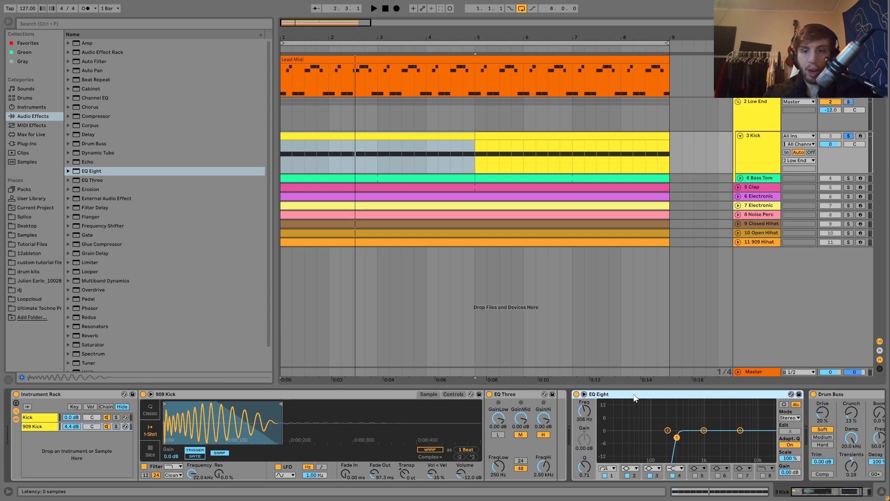
key("ctrl+d")
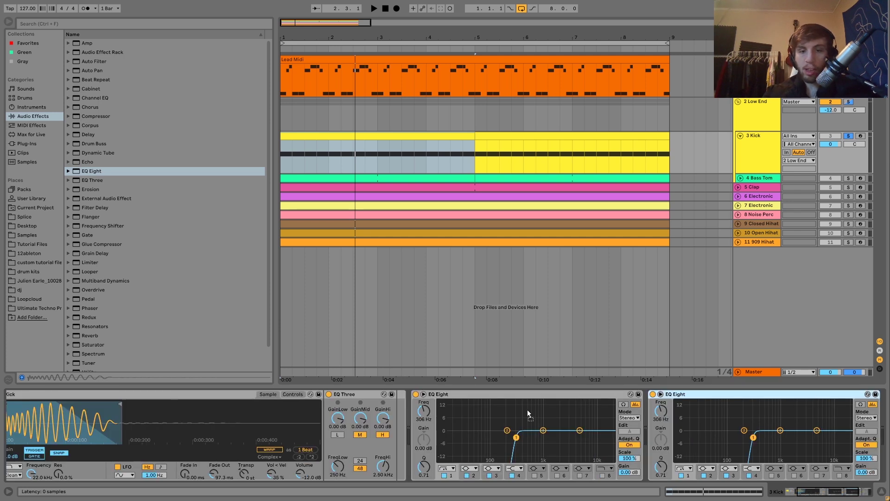
left_click(521, 435)
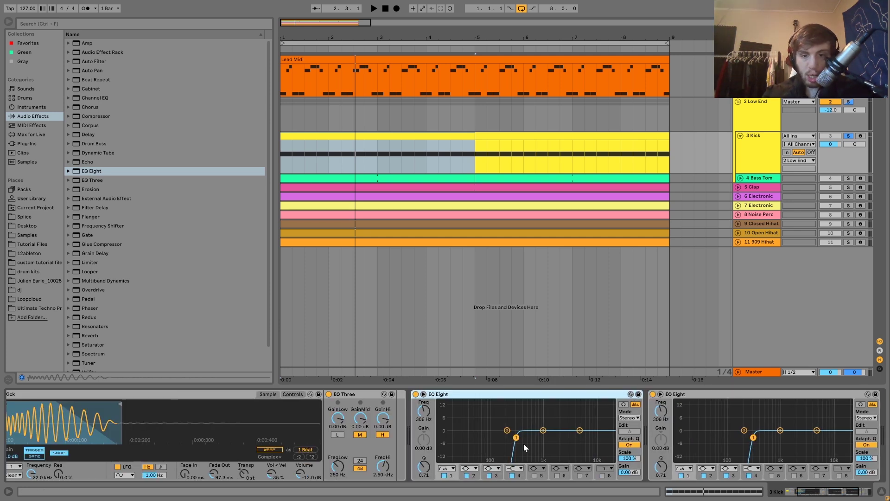
left_click(447, 466)
left_click(446, 460)
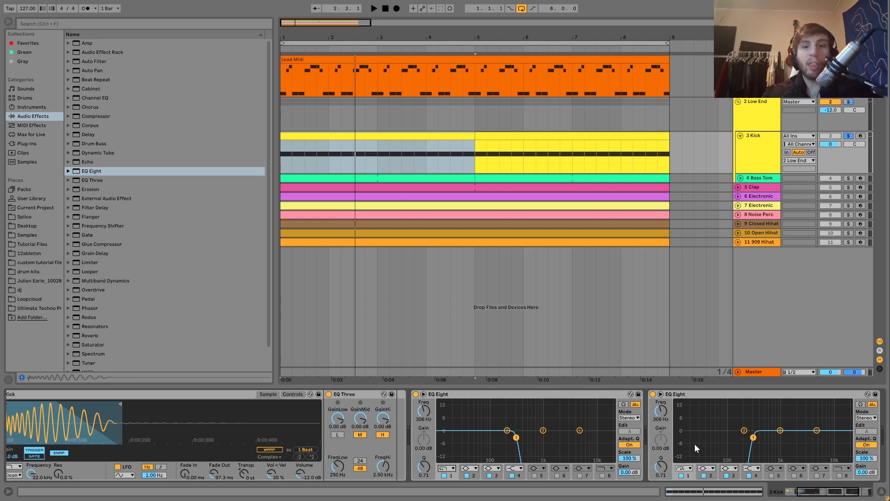
Delete both EQ Eight devices from the Kick track
left_click(719, 395)
left_click(570, 395, "shift")
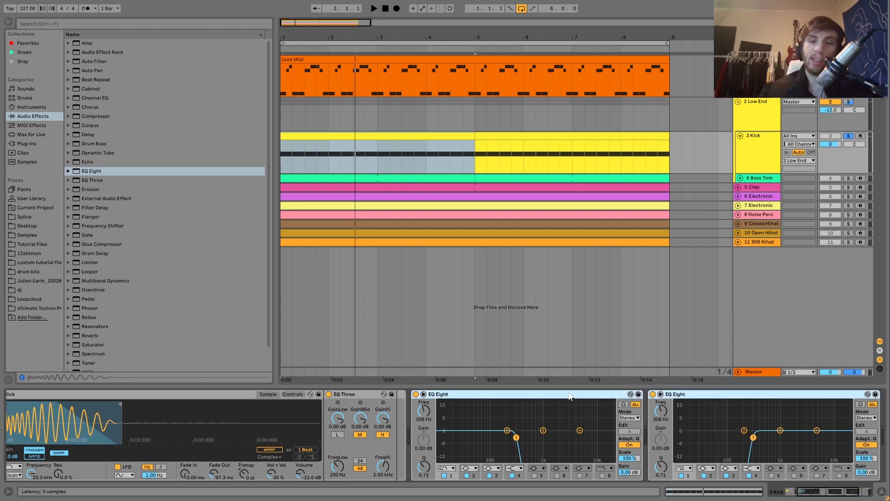
key("Delete")
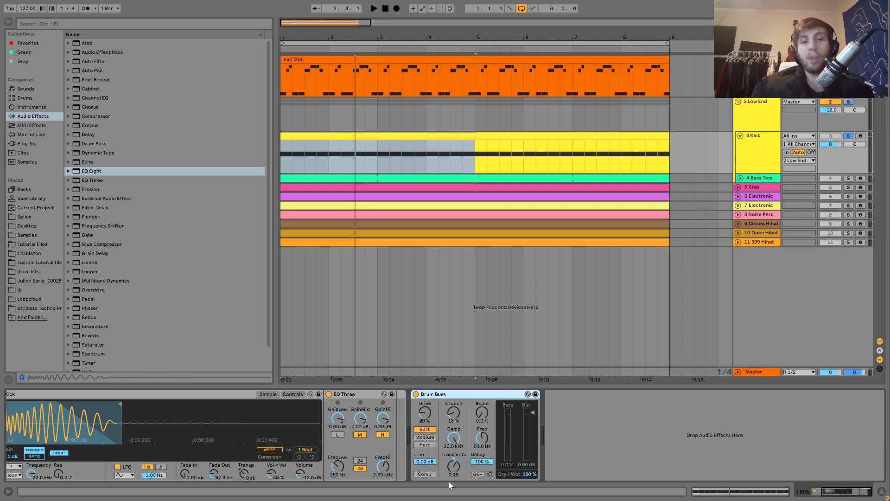
Play the layered kick and compare it with the Kick chain soloed, ending with the chain unsoloed
scroll(330, 449, "left", 4)
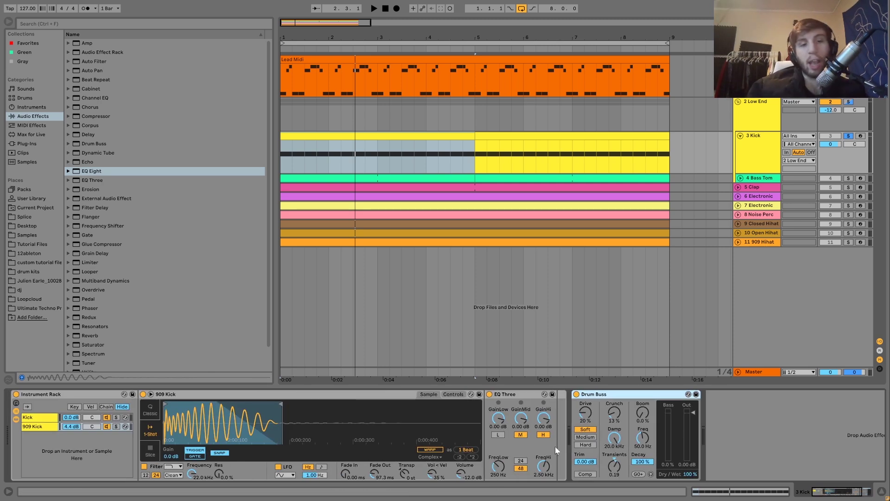
key("space")
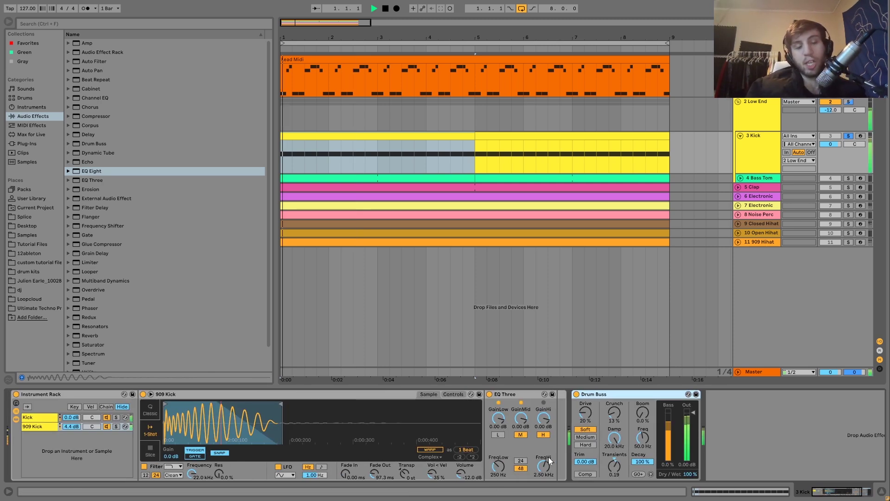
left_click(116, 417)
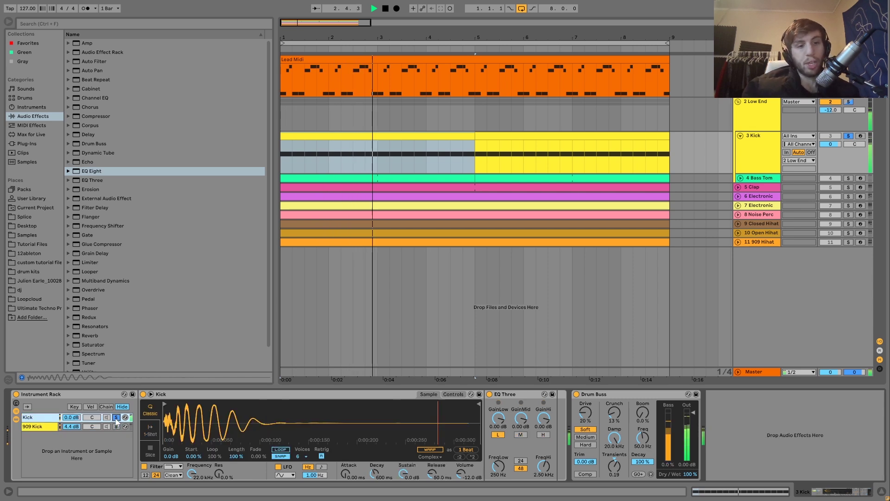
left_click(118, 418)
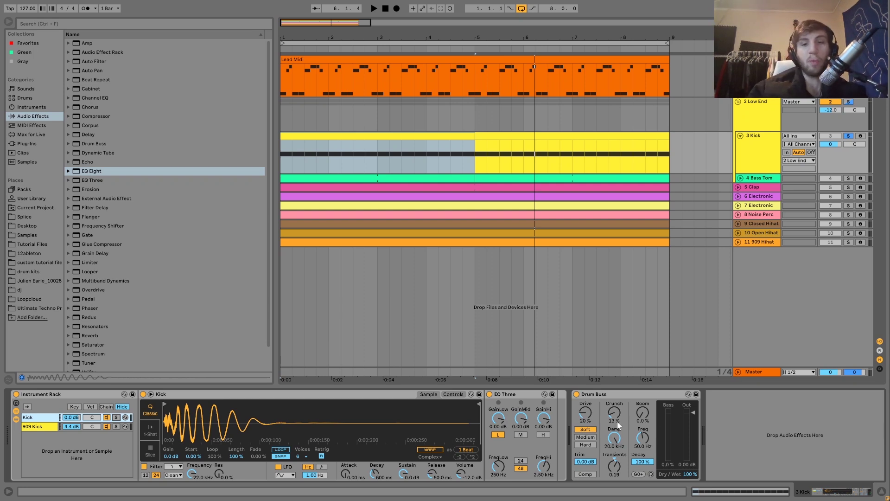
Compare the kick with Drum Buss switched off and back on during playback
left_click(578, 394)
key("space")
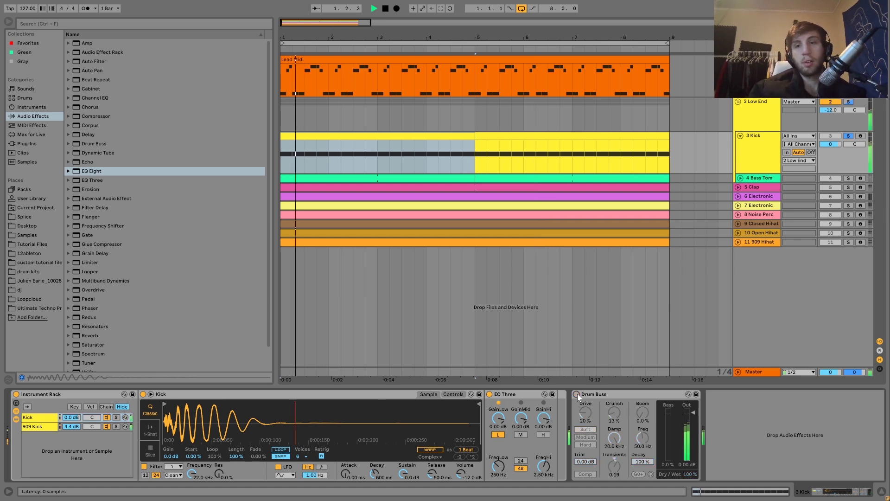
left_click(577, 393)
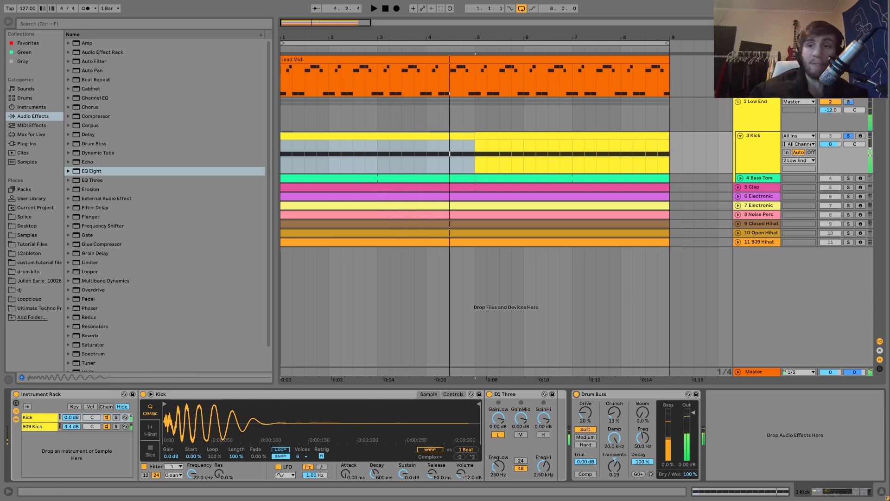
Solo and unfold the Bass Tom track, audition it, and show the sample waveform in its Simpler
left_click(849, 178)
double_click(758, 179)
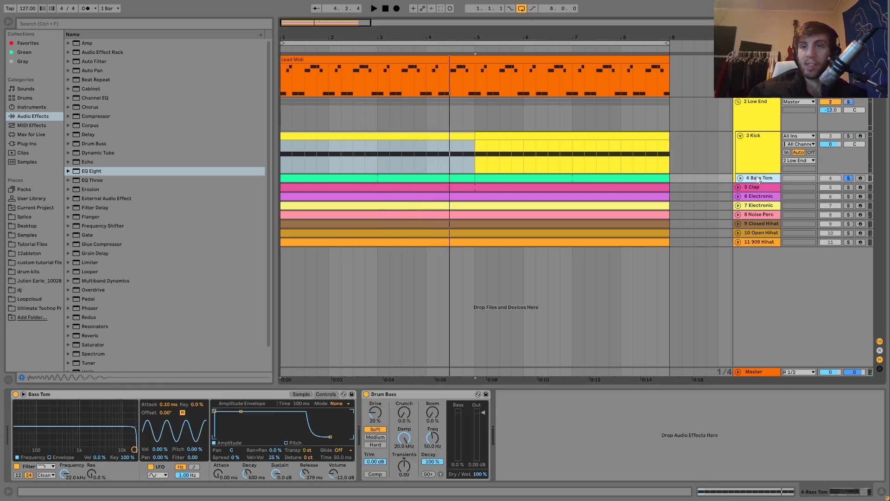
key("space")
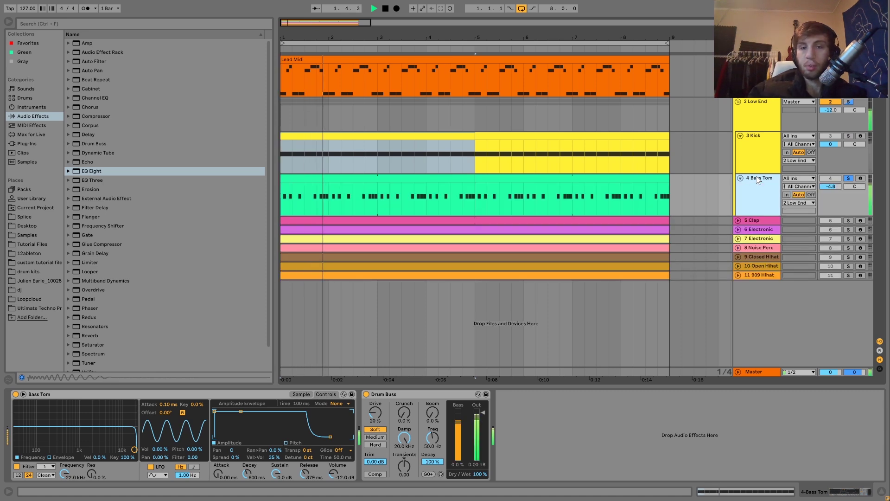
left_click(298, 395)
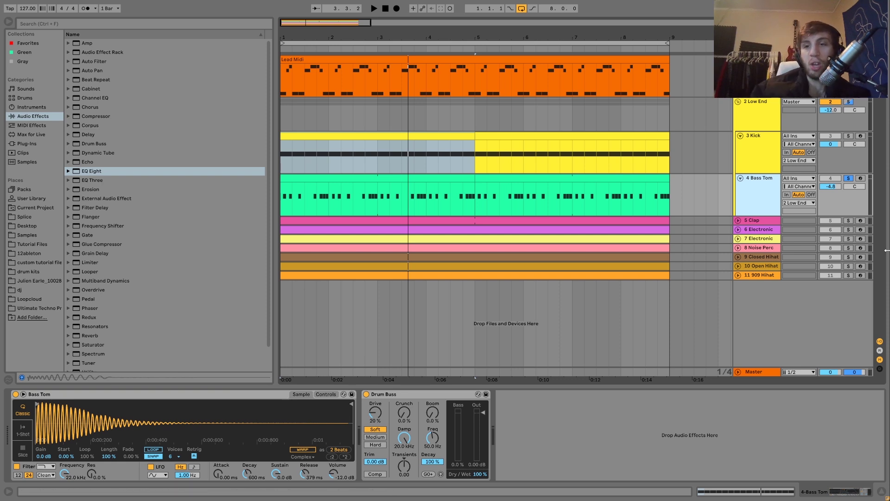
Audition the clap, electronic, noise and hi-hat tracks by moving the solo from track to track during playback
left_click(848, 221)
left_click(849, 248)
key("space")
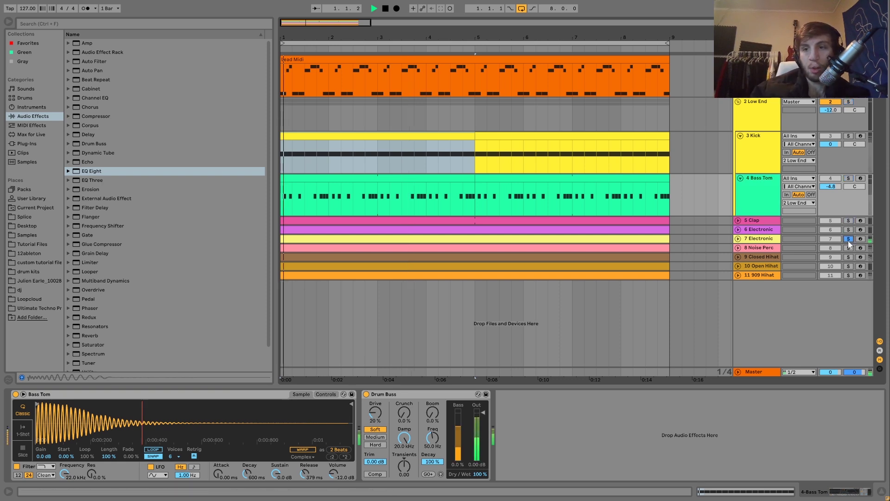
left_click(849, 257)
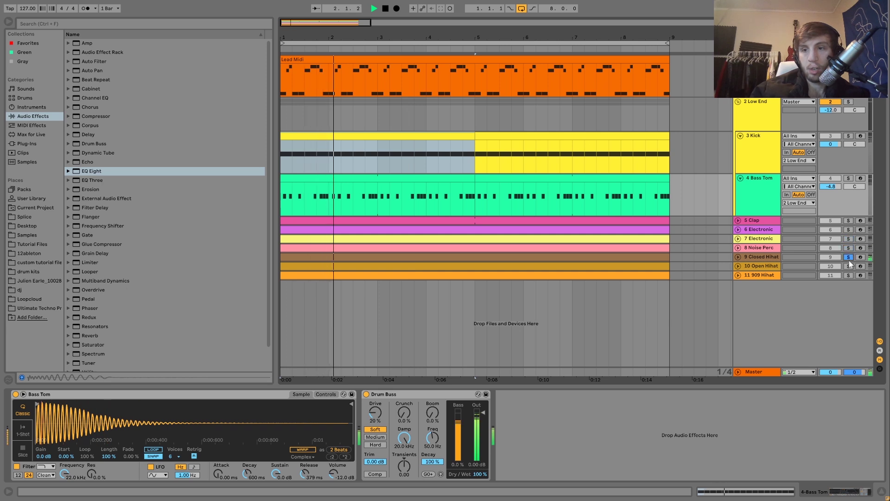
left_click(848, 266)
left_click(848, 275)
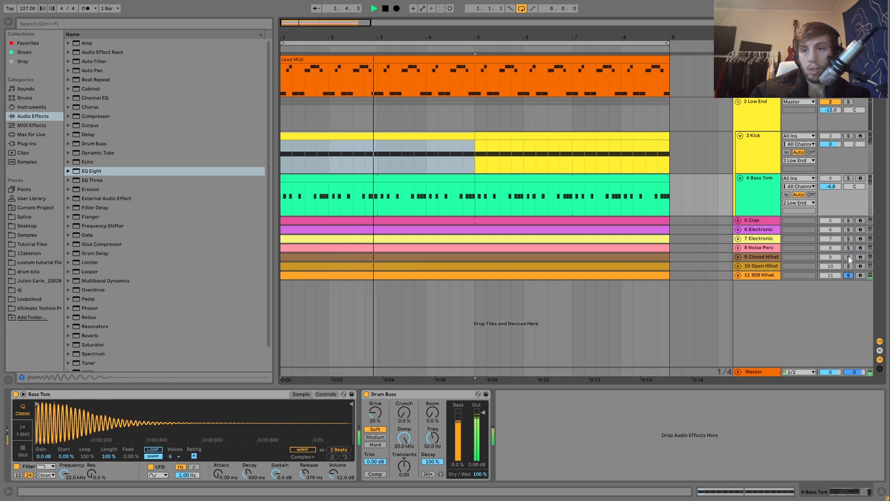
left_click(844, 220)
Solo the Bass Tom track, show its devices and play it alone
left_click(849, 178)
key("space")
left_click(758, 190)
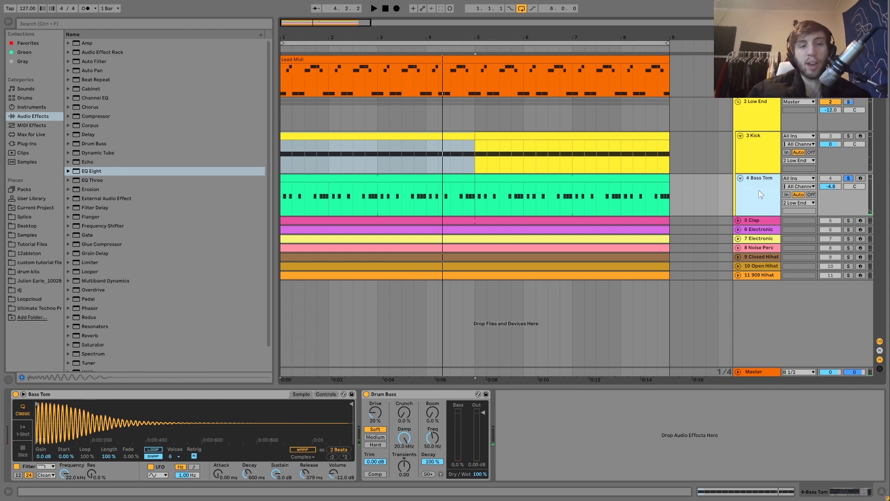
key("space")
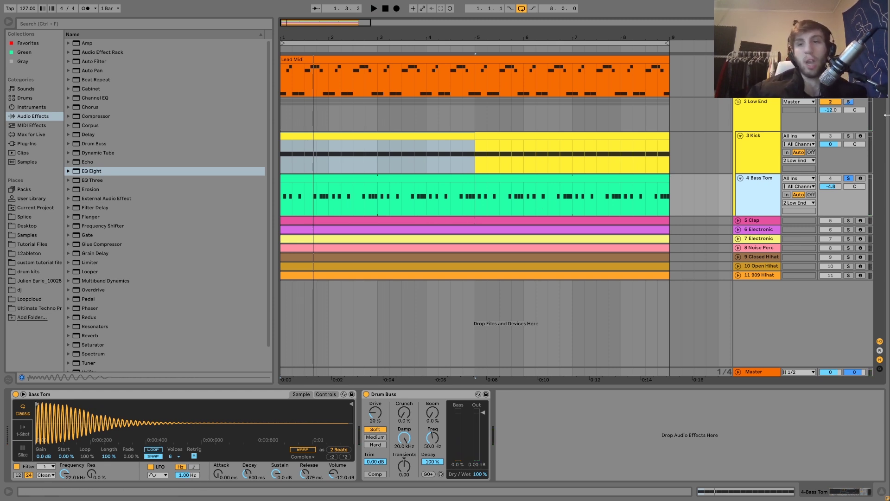
Add the Kick track to the solo and play it together with the Bass Tom
left_click(848, 136)
key("space")
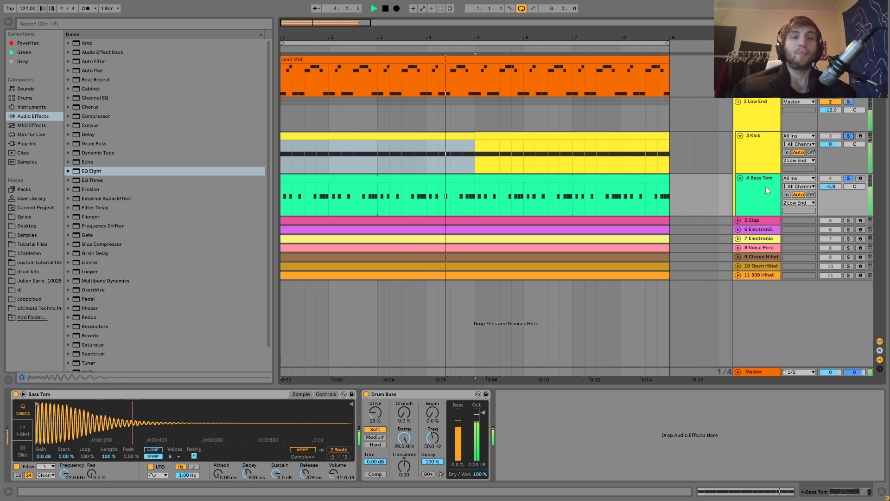
key("space")
Clear the solos and compare the full mix with the Bass Tom muted and unmuted, leaving it unmuted
left_click(848, 179)
key("space")
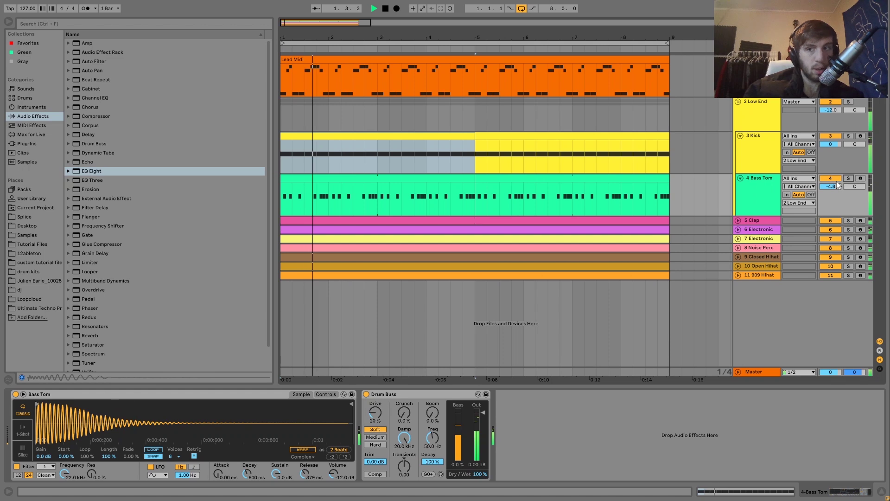
left_click(843, 187)
key("space")
left_click(837, 180)
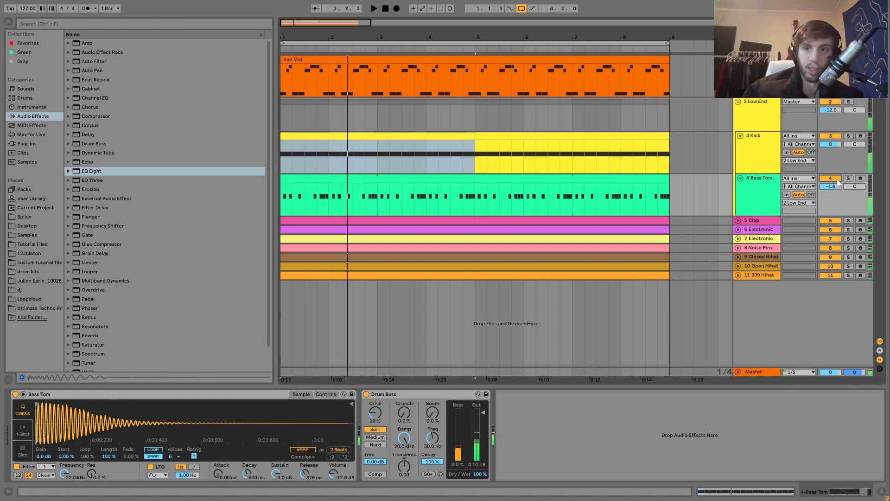
key("space")
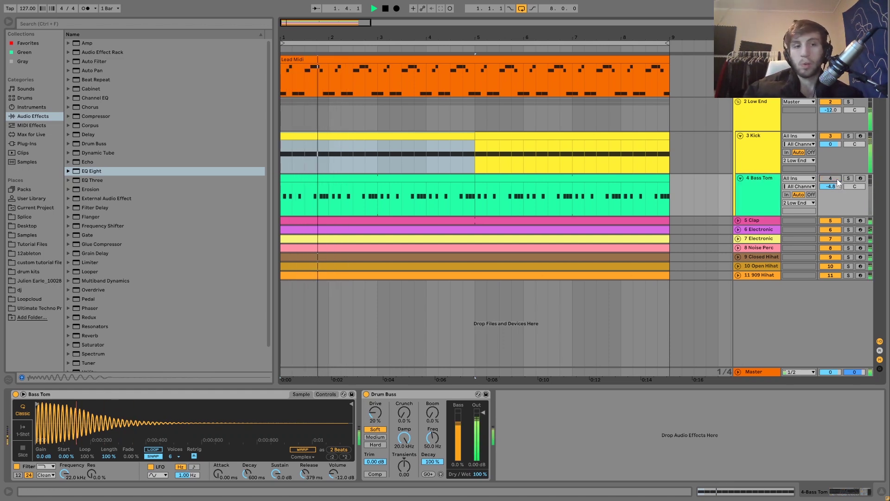
left_click(837, 180)
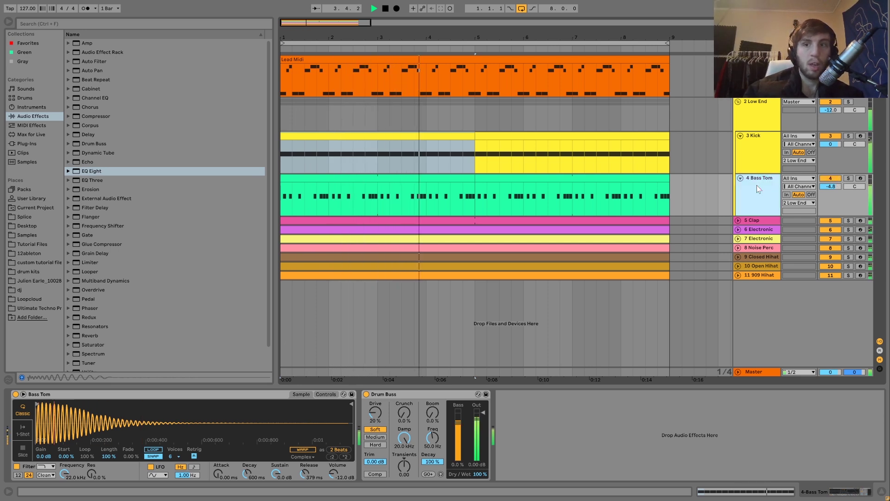
Solo the Low End group, show its Saturator and compare it switched off and back on during playback
left_click(848, 178)
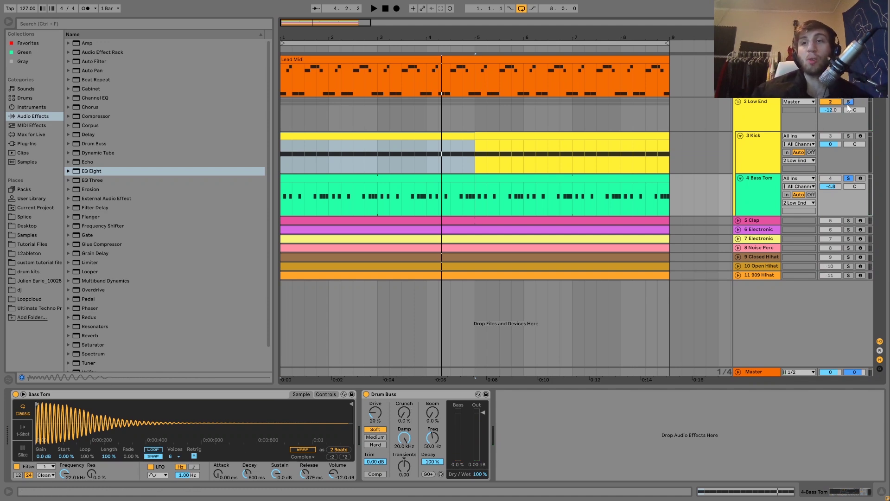
left_click(764, 110)
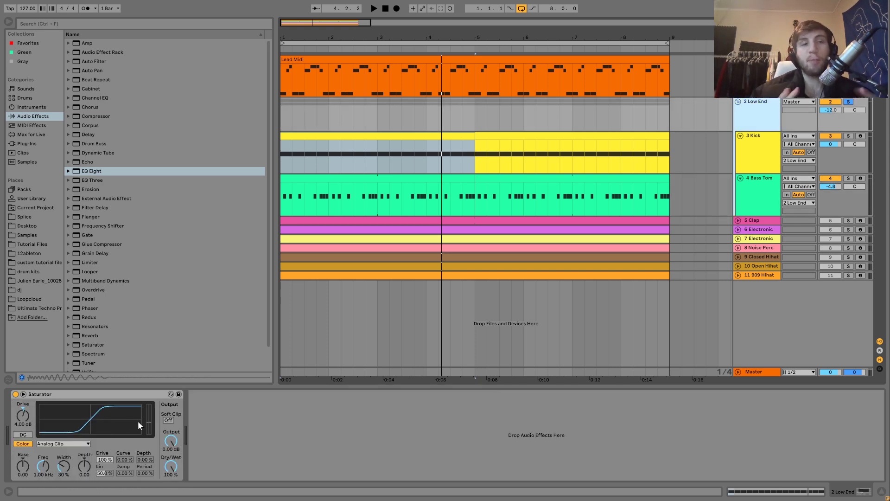
left_click(15, 393)
key("space")
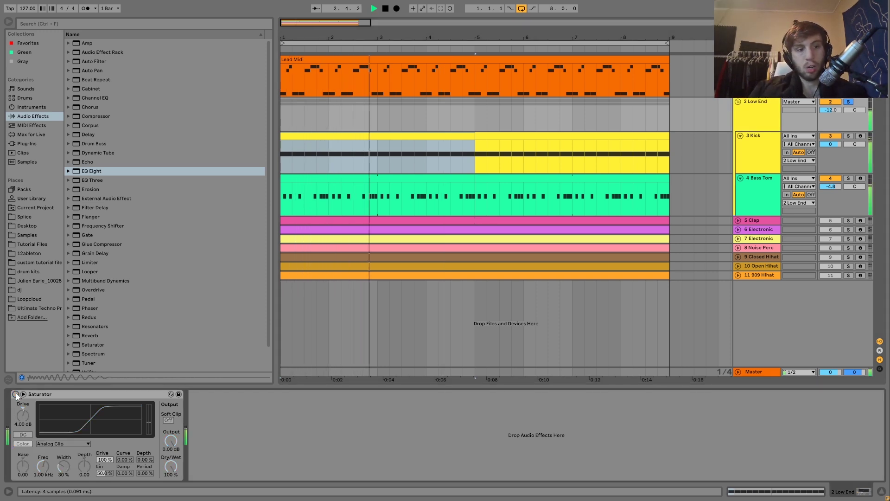
left_click(15, 394)
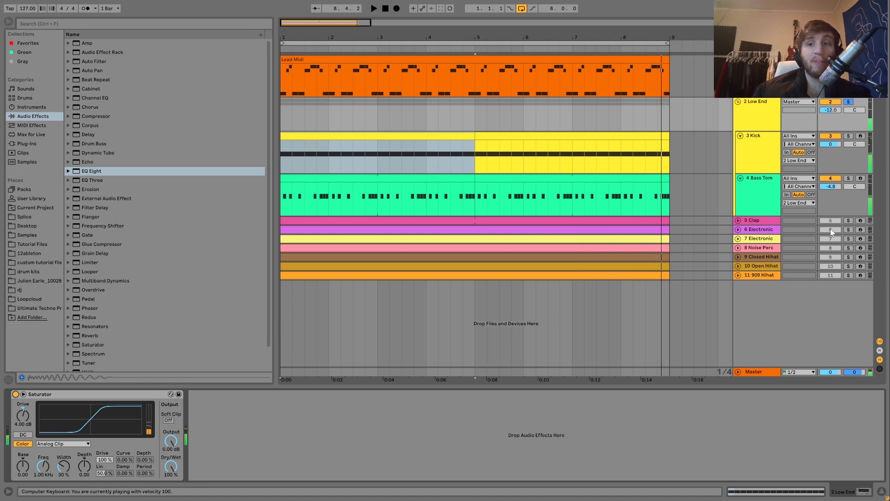
Solo and unfold the Clap track, show its Simpler and Drum Buss, and audition it
left_click(845, 221)
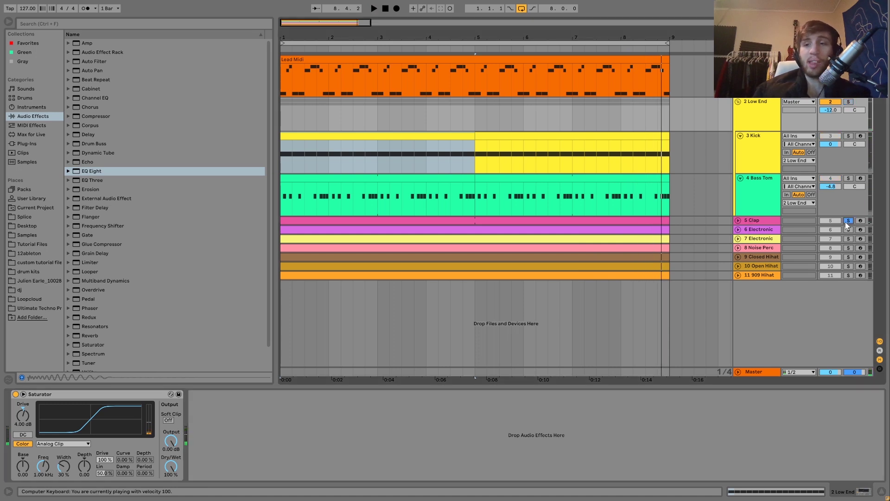
left_click(738, 220)
left_click(748, 224)
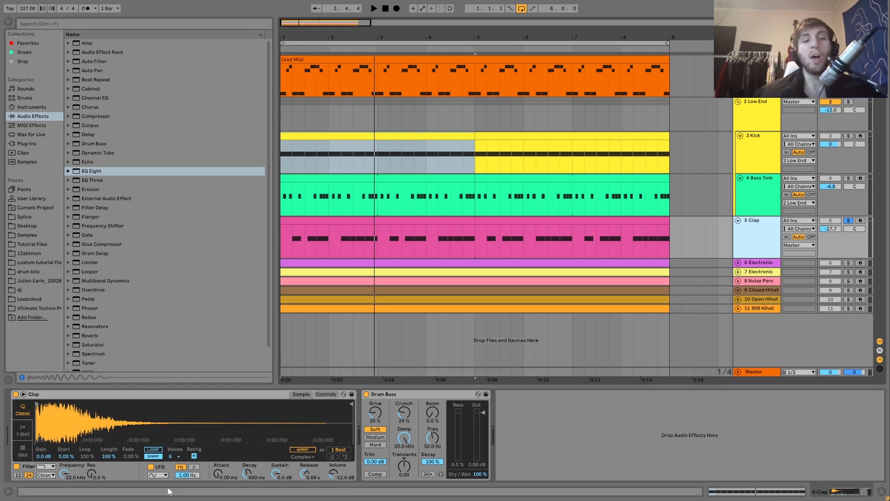
key("space")
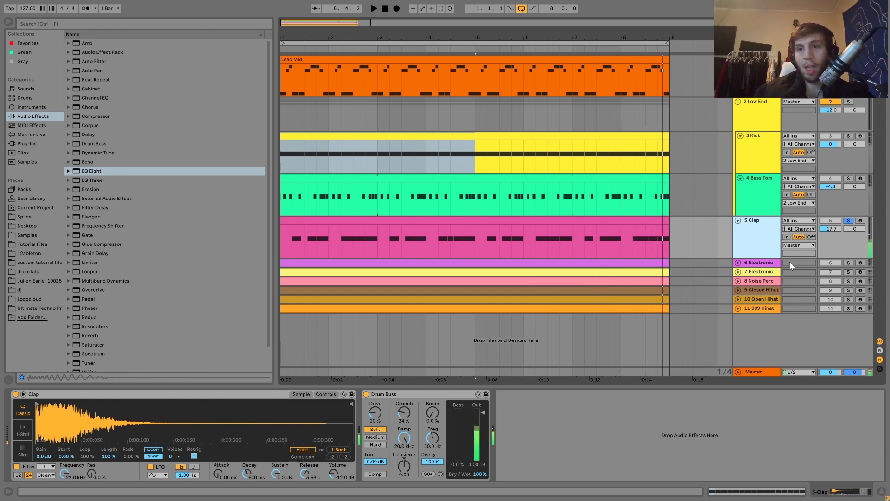
Solo the two Electronic tracks and the Noise Perc track together, unfold all three and play them
left_click(848, 263)
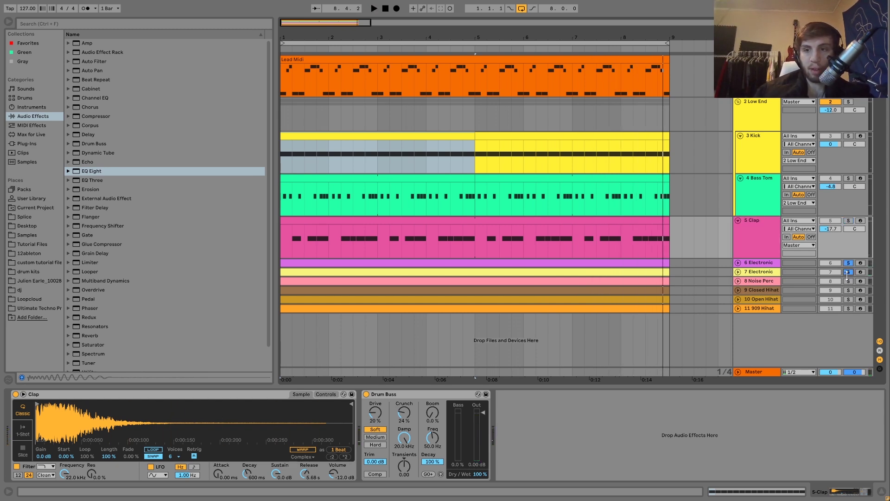
left_click(738, 281)
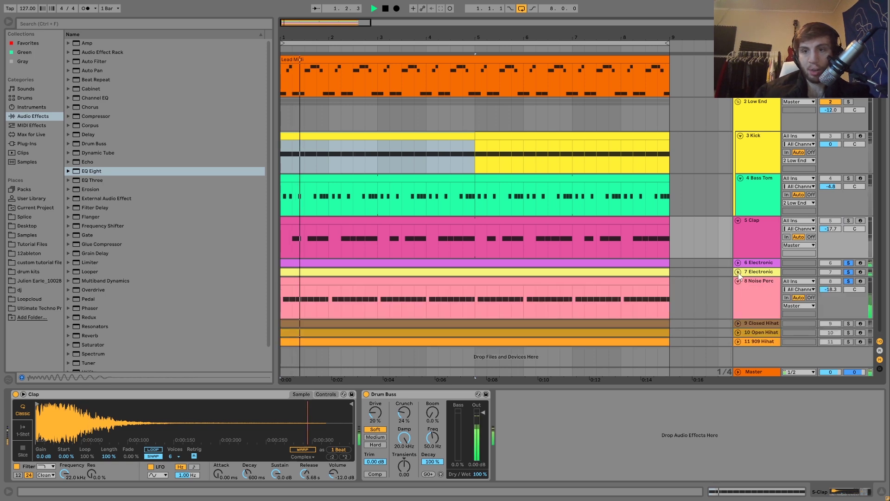
left_click(738, 271)
left_click(737, 263)
scroll(739, 251, "down", 3)
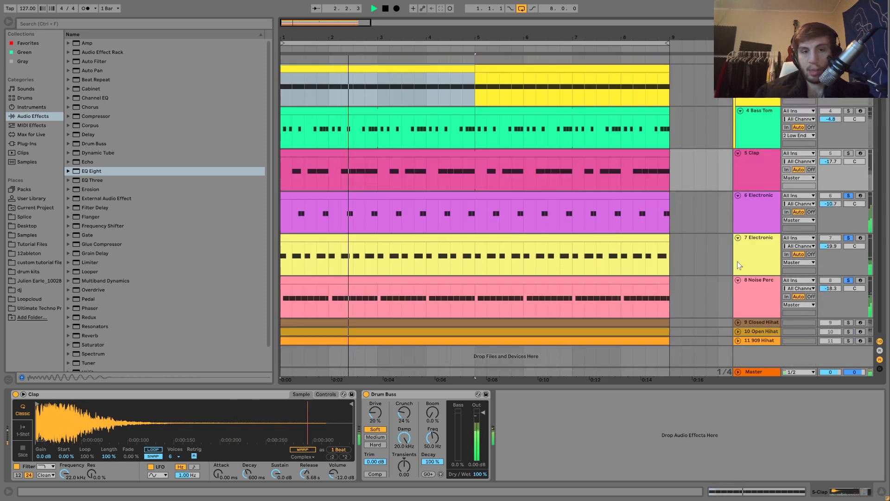
Show the Electronic Percussion track's Simpler and Saturator and audition that track alone
left_click(761, 215)
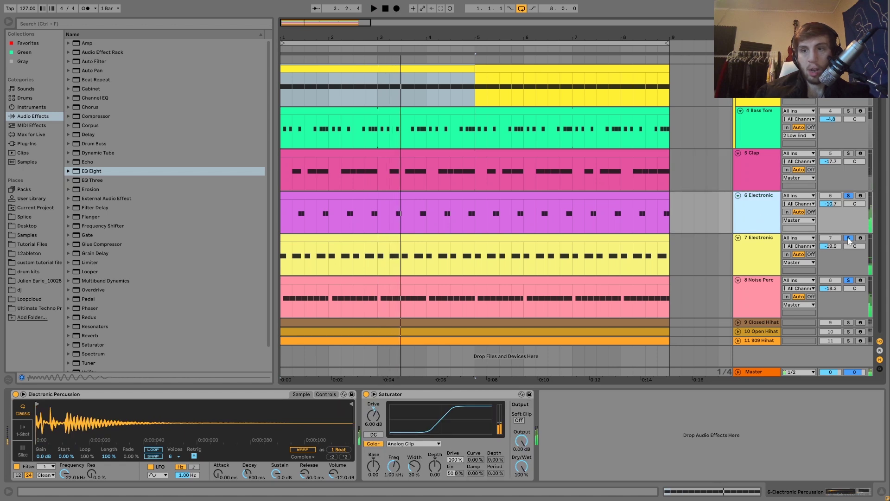
left_click(851, 282)
key("space")
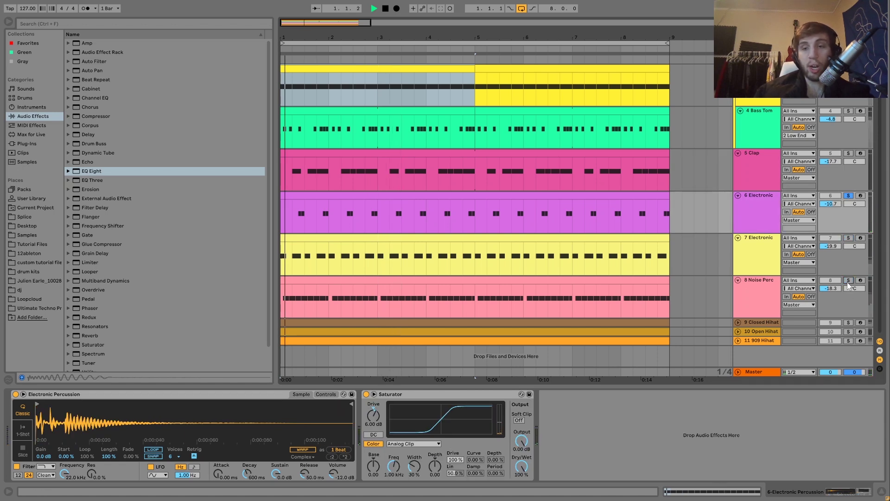
Solo the Electronic Ride track, audition it, inspect its clip's MIDI notes and return to its Simpler
left_click(848, 237)
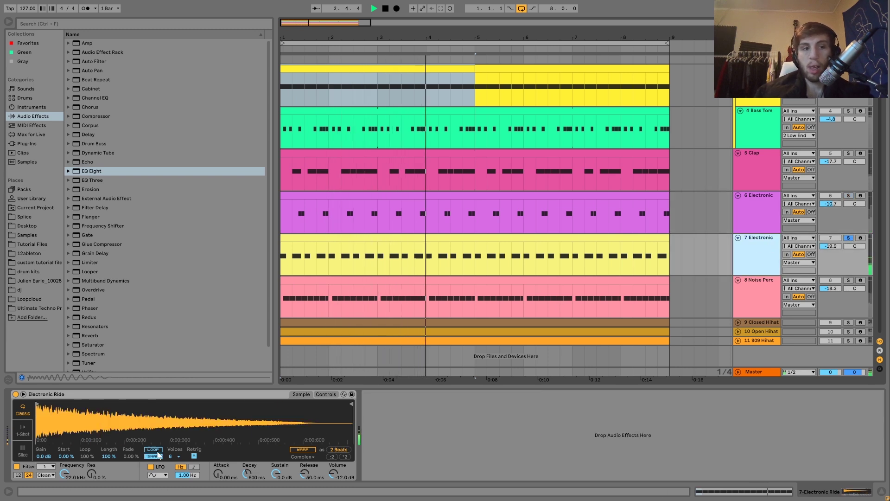
left_click(349, 238)
key("space")
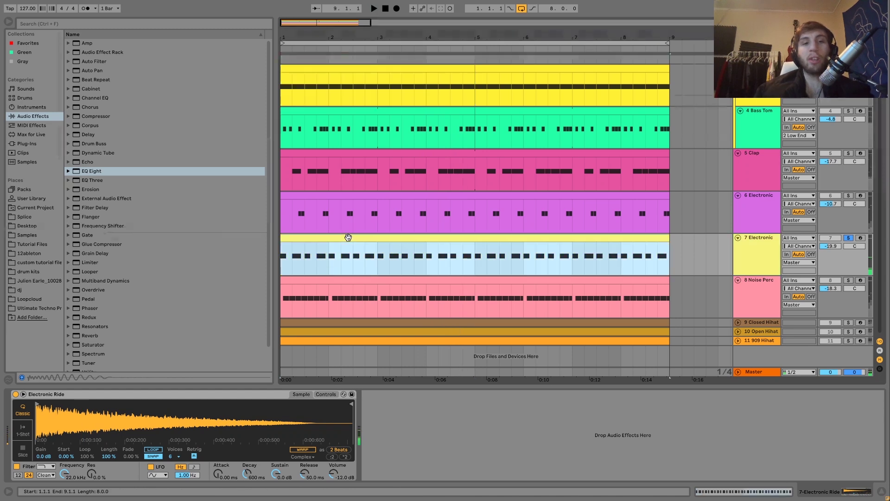
double_click(348, 238)
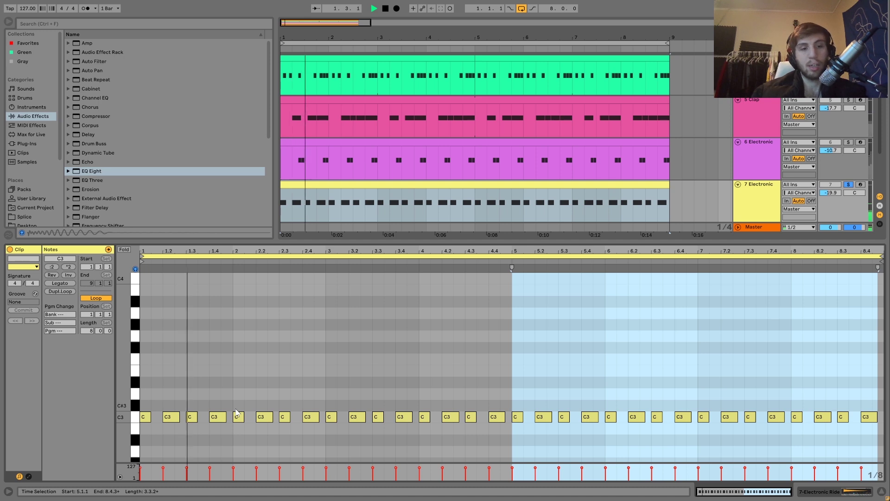
double_click(758, 197)
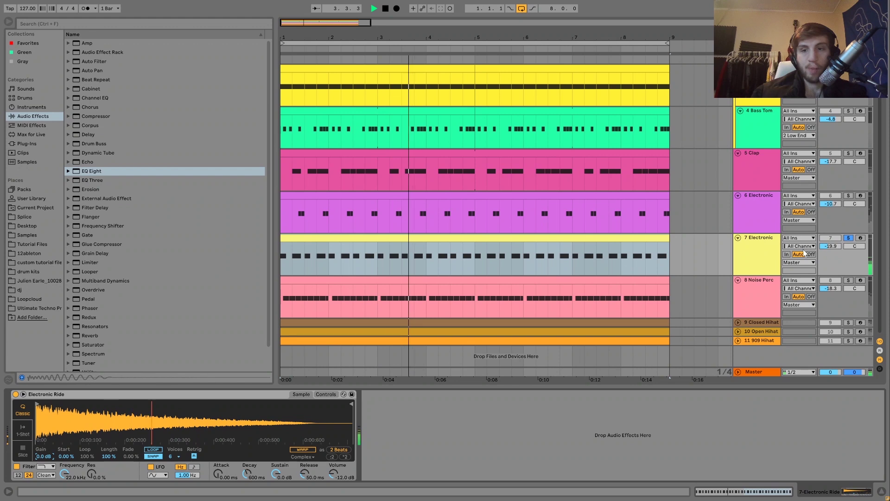
key("space")
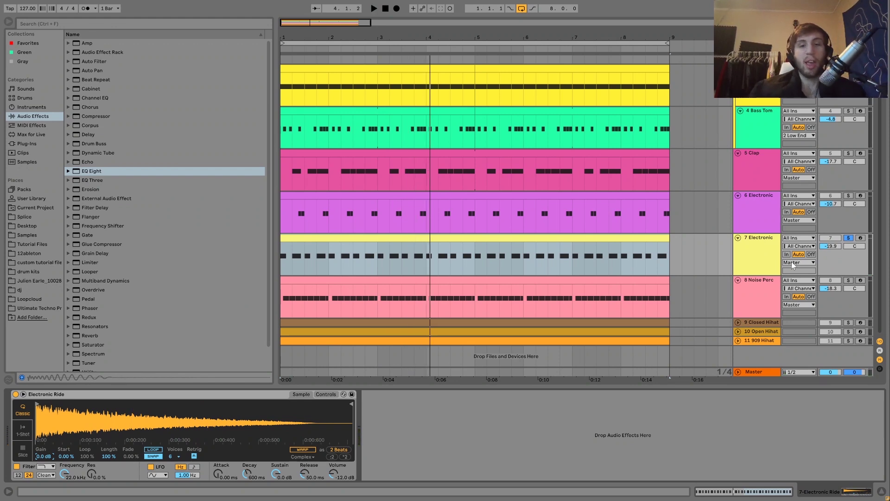
Solo the Noise Percussion track, show its Operator, Auto Pan and Drum Buss, and audition it
left_click(850, 288)
left_click(761, 289)
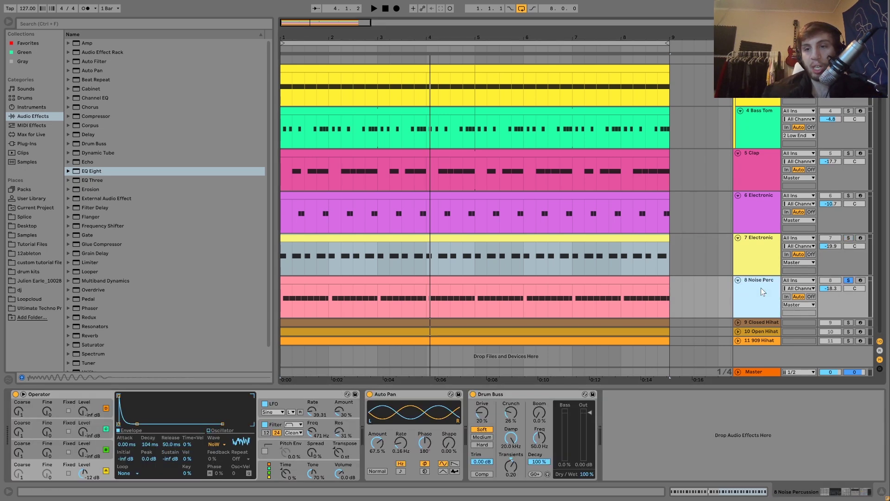
key("space")
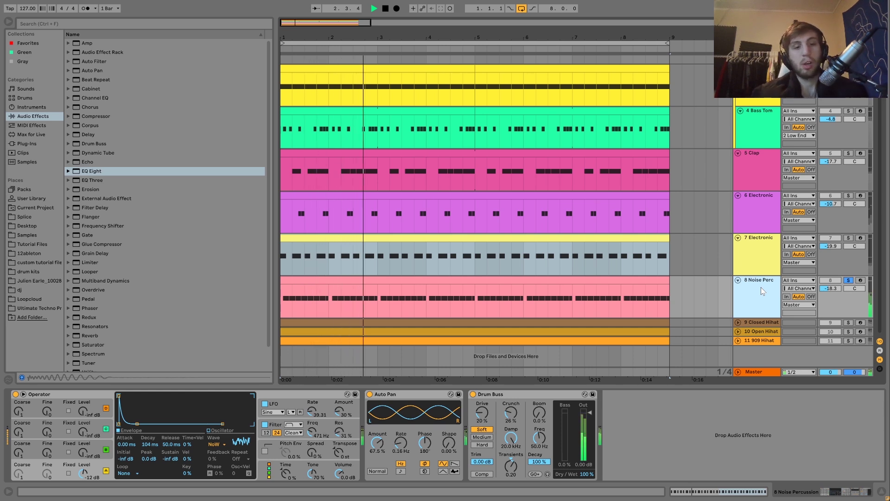
key("space")
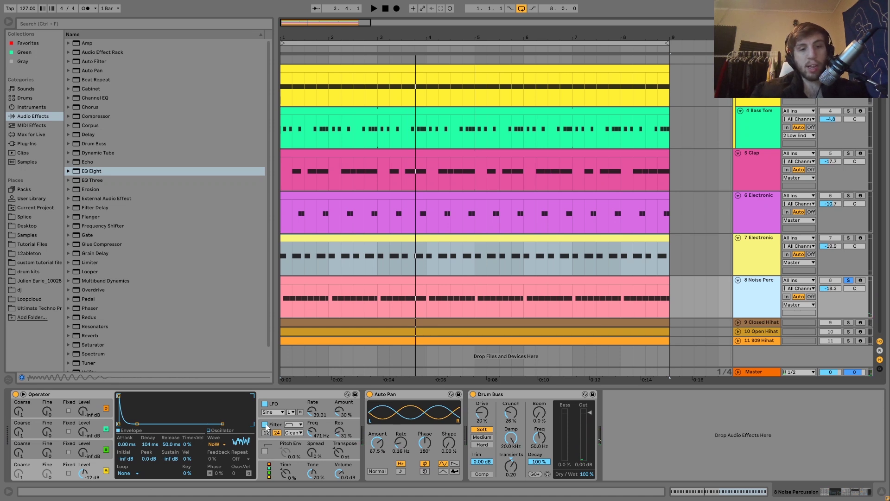
Compare the noise percussion with Operator's filter off and back on, and show the filter envelope settings
left_click(265, 423)
key("space")
left_click(265, 423)
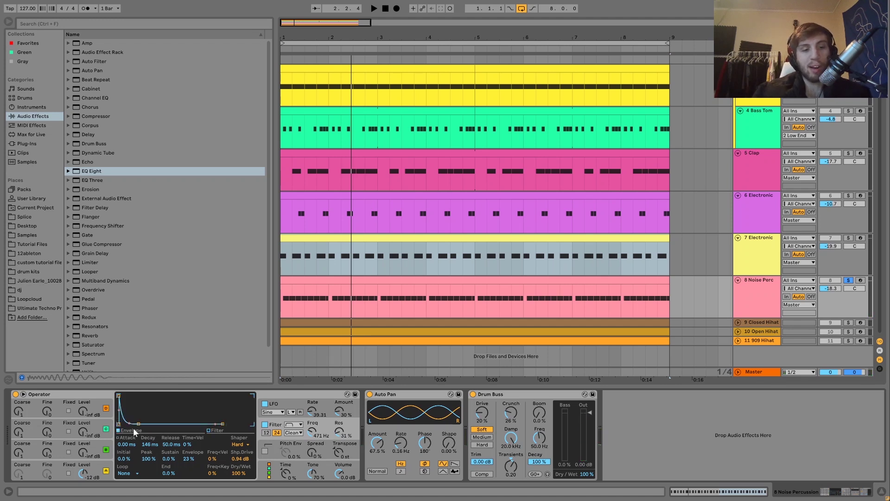
key("space")
key("space")
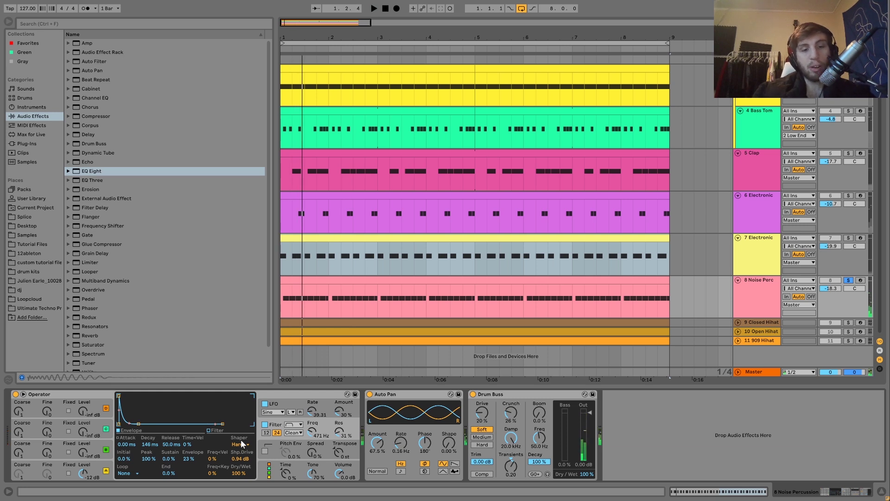
Show Operator's LFO envelope and destination settings and play the noise percussion
left_click(290, 415)
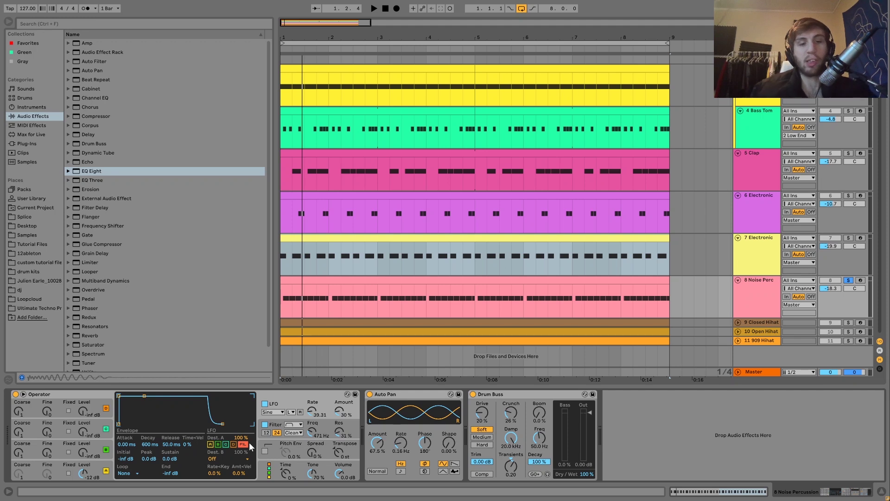
key("space")
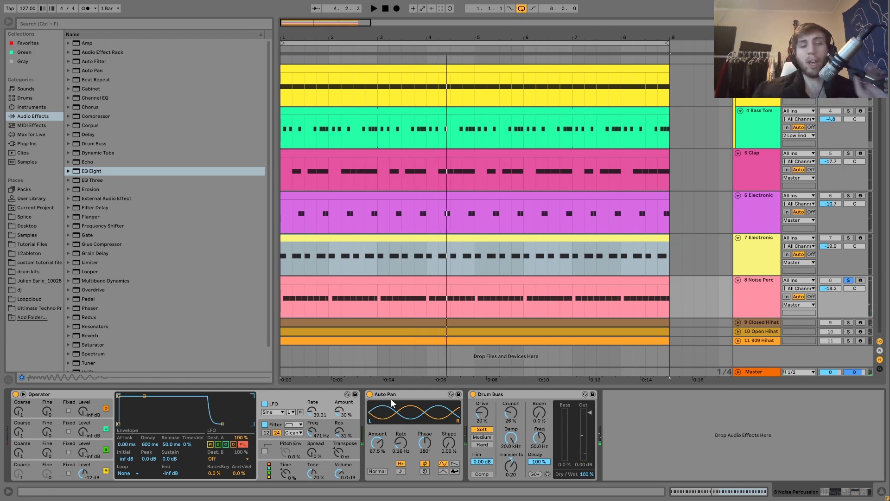
key("space")
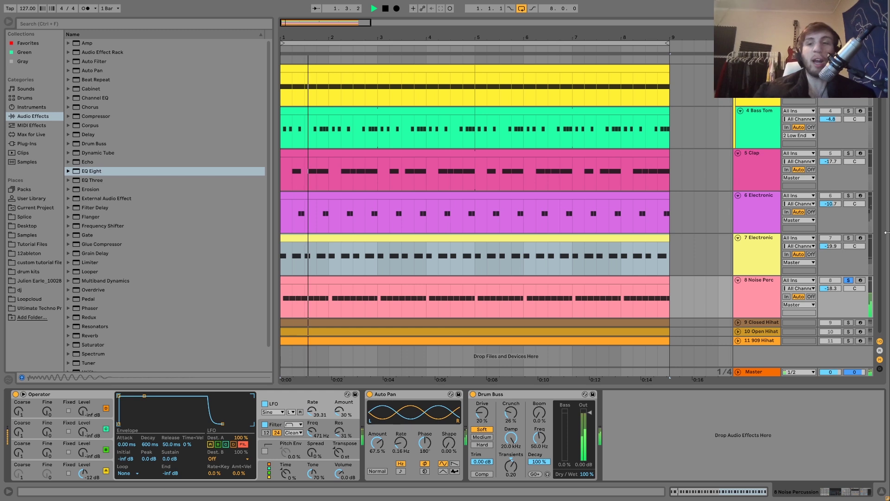
Compare the noise percussion soloed and within the full mix, and stop playback
left_click(848, 281)
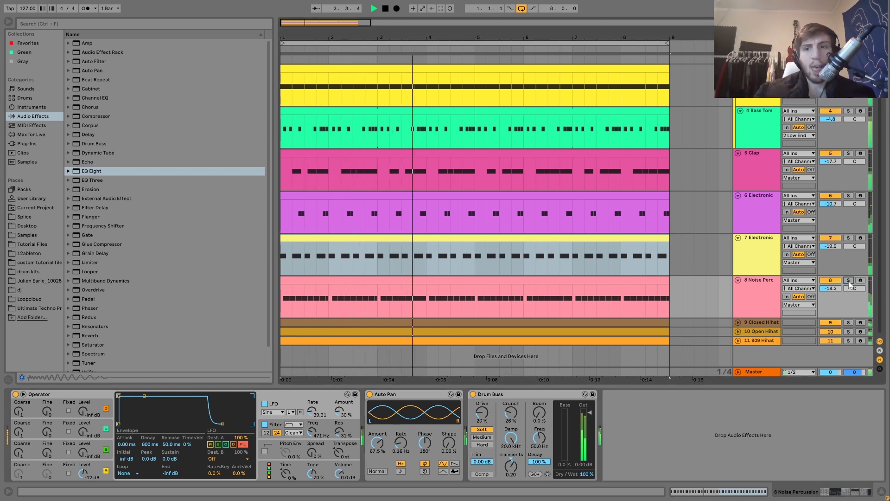
left_click(848, 280)
left_click(848, 281)
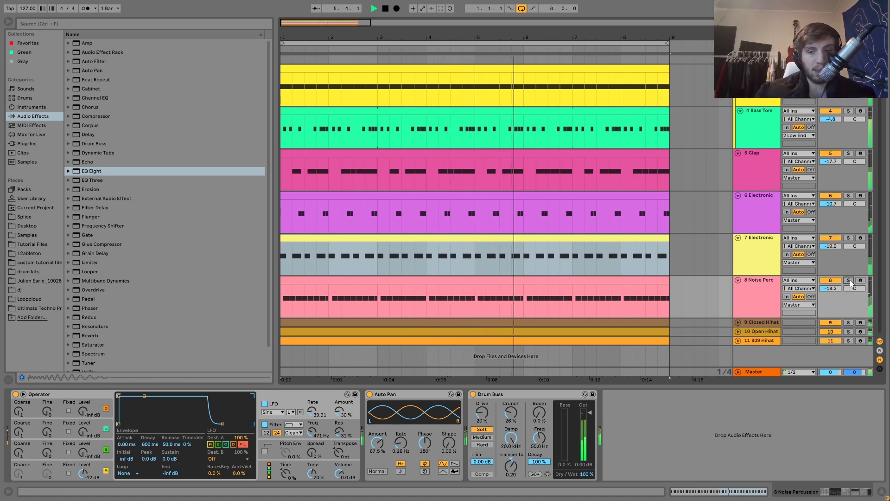
left_click(849, 281)
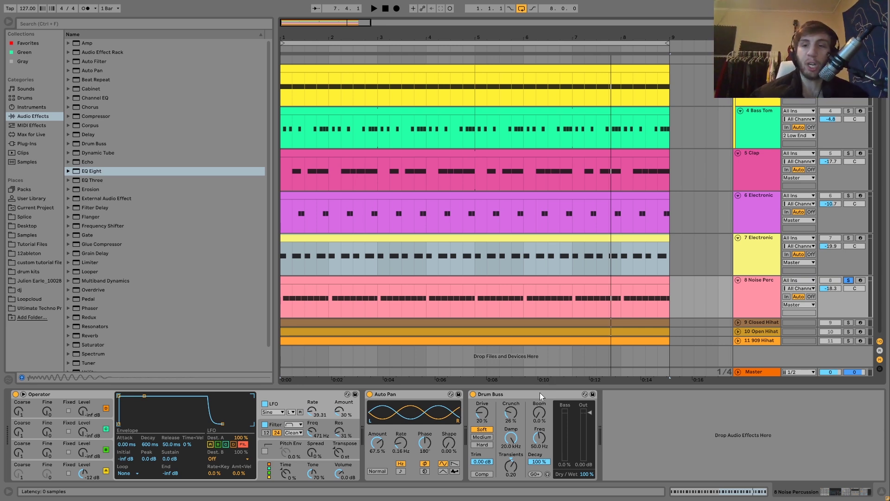
key("space")
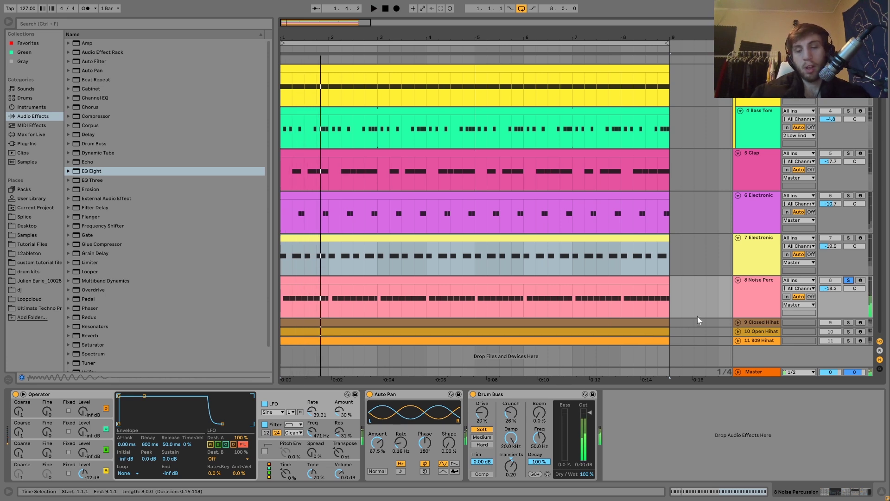
Solo the Closed Hihat, Open Hihat and 909 Hihat tracks, audition them together and unfold their lanes
left_click(755, 324)
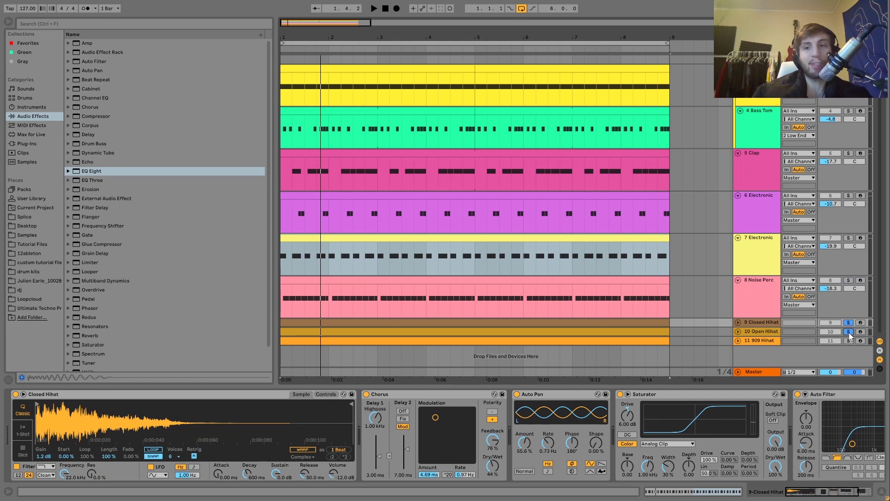
left_click(849, 340)
key("space")
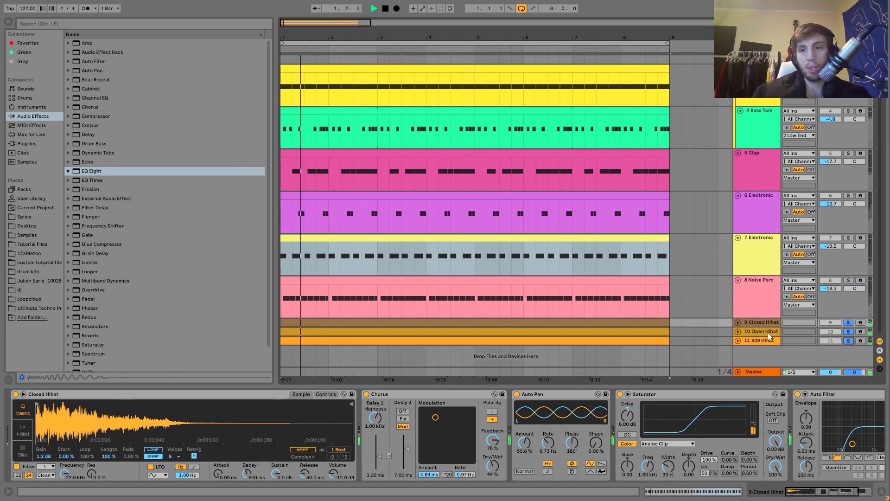
left_click(739, 340)
left_click(738, 320)
left_click(737, 311)
scroll(738, 300, "down", 3)
key("space")
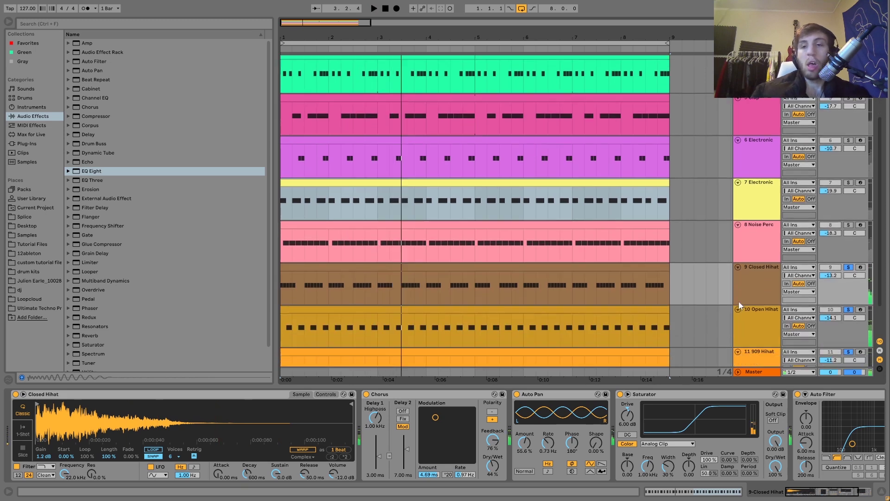
Solo only the Closed Hihat track, play it and locate its Simpler sample in the project's imported samples
left_click(848, 268)
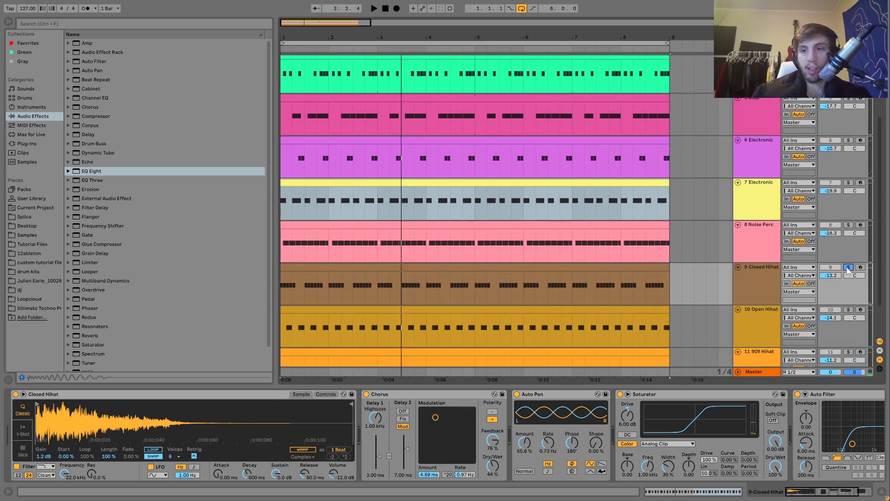
key("space")
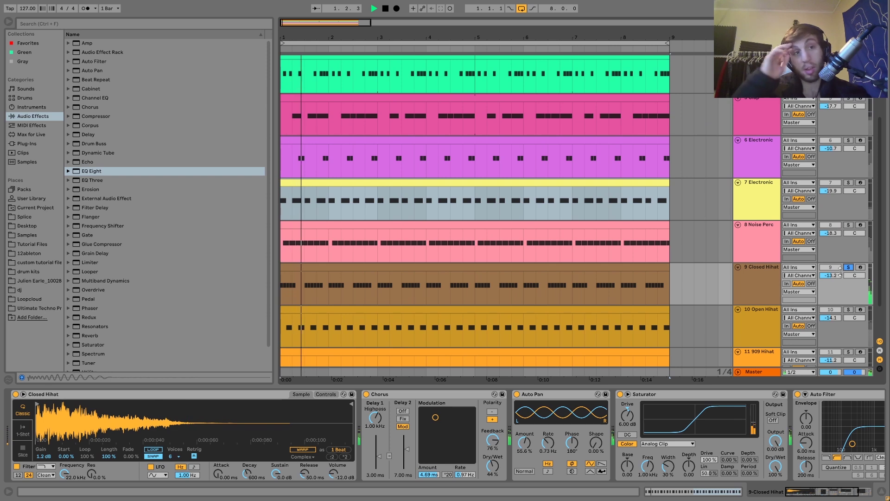
right_click(307, 427)
left_click(315, 417)
key("space")
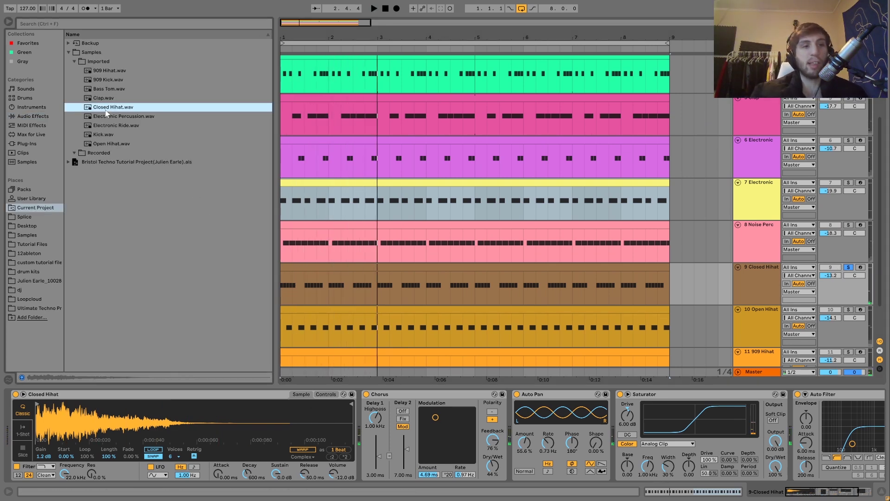
Preview the raw Closed Hihat.wav sample and play the processed closed hi-hat for comparison
key("Down")
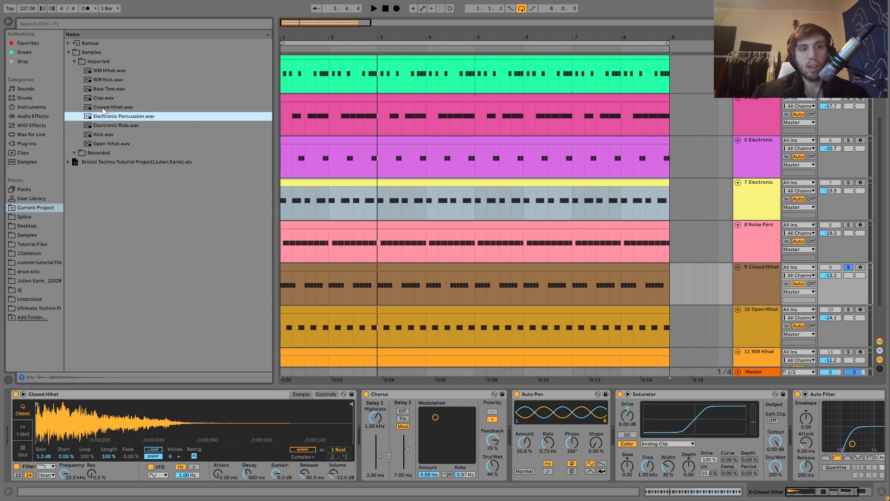
key("Up")
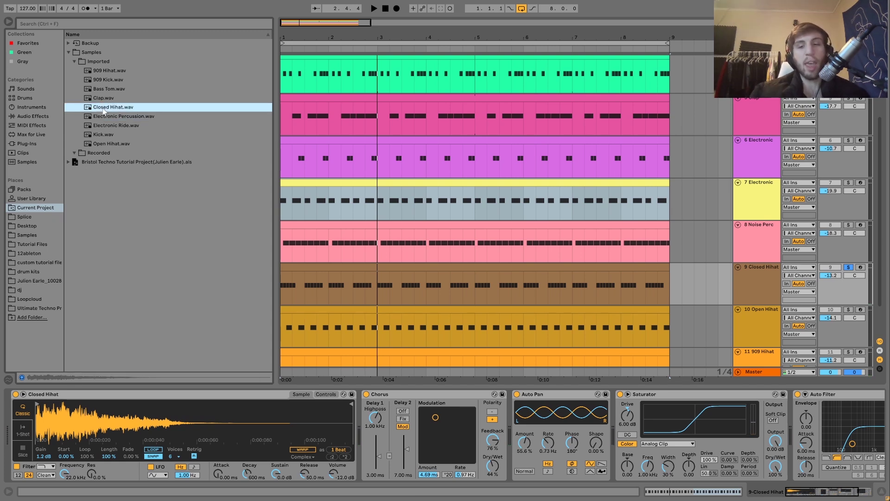
key("space")
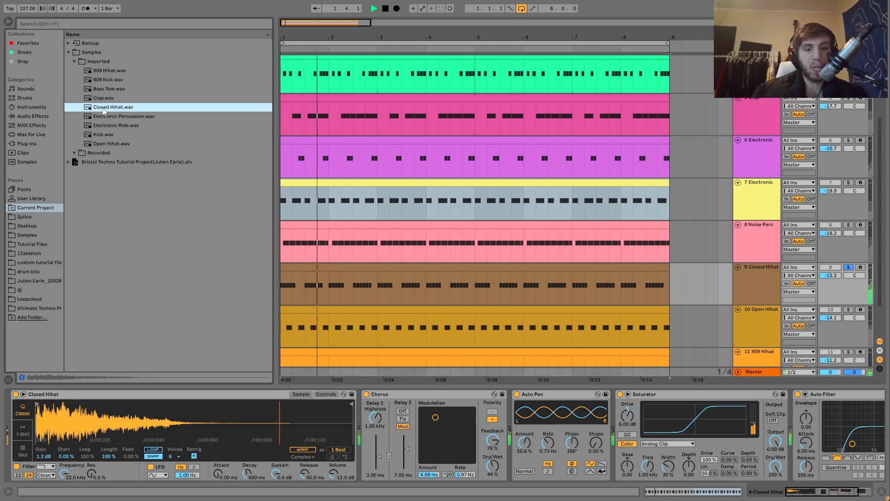
key("space")
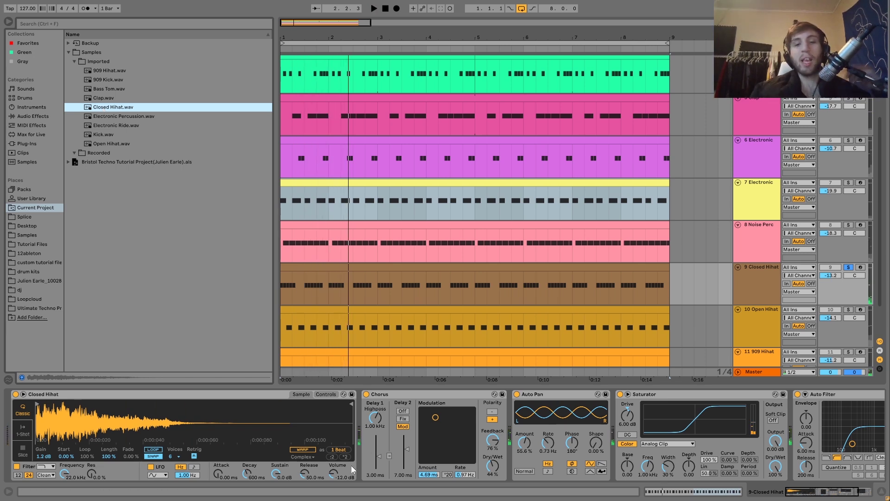
Audition the closed hi-hat with its Chorus feedback lowered to 42% and restored to 76%
left_click(493, 446)
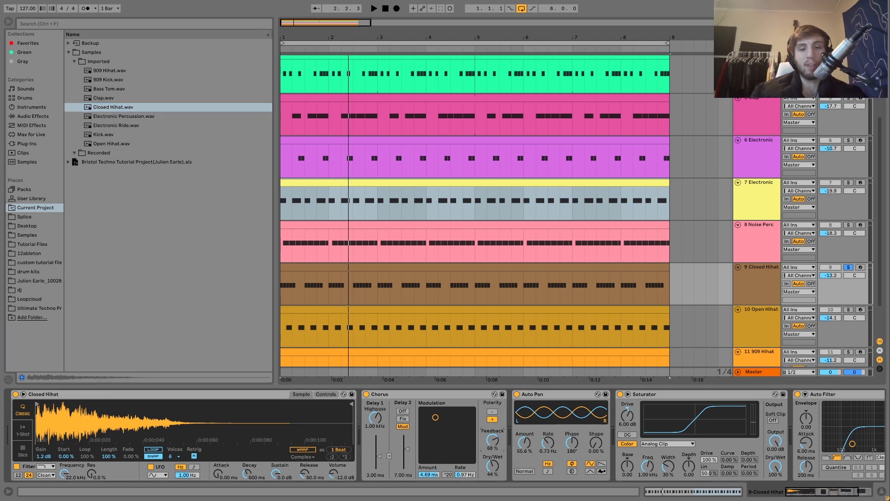
key("space")
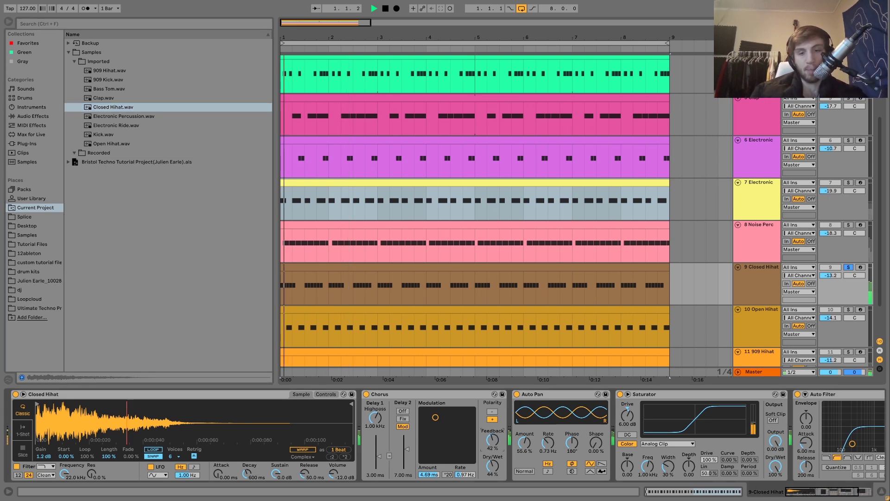
left_click_drag(492, 439, 492, 422)
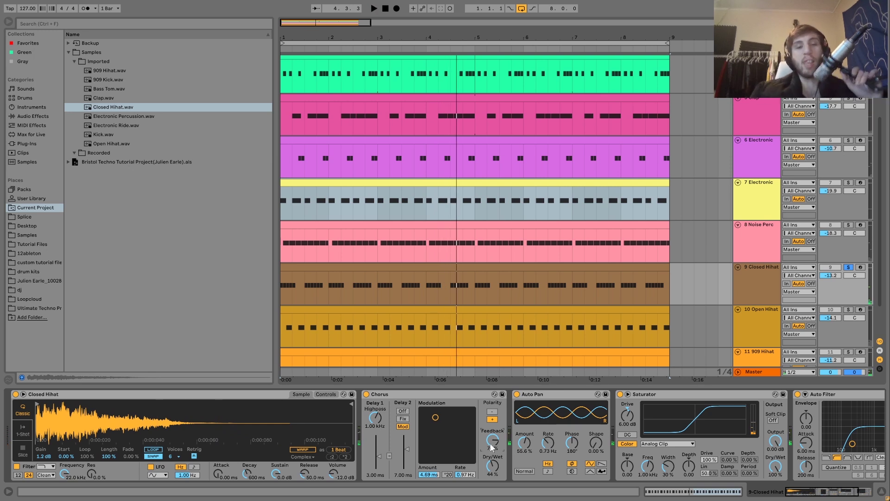
key("space")
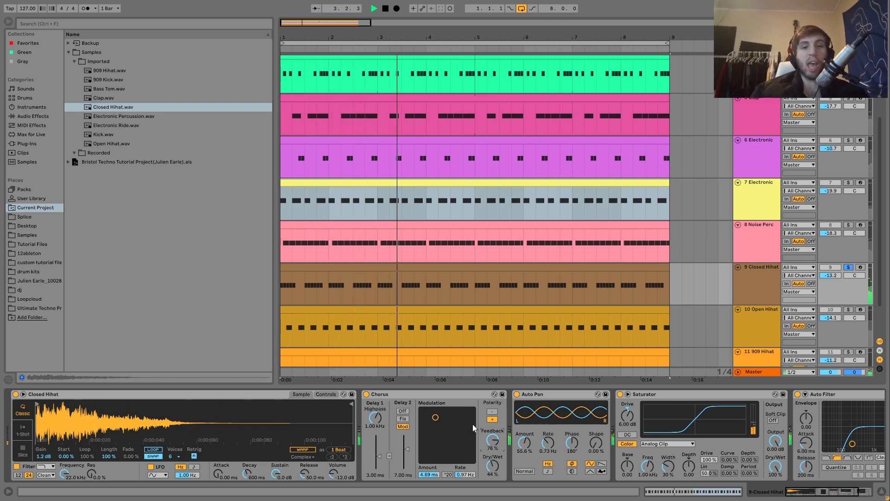
Compare the closed hi-hat, soloed and within the full mix, with its Chorus bypassed and re-enabled
left_click(848, 269)
key("space")
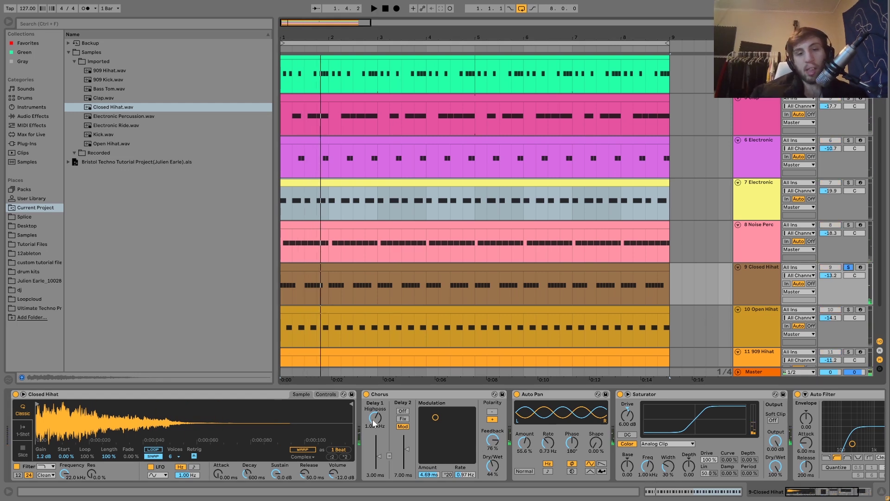
left_click(366, 393)
key("space")
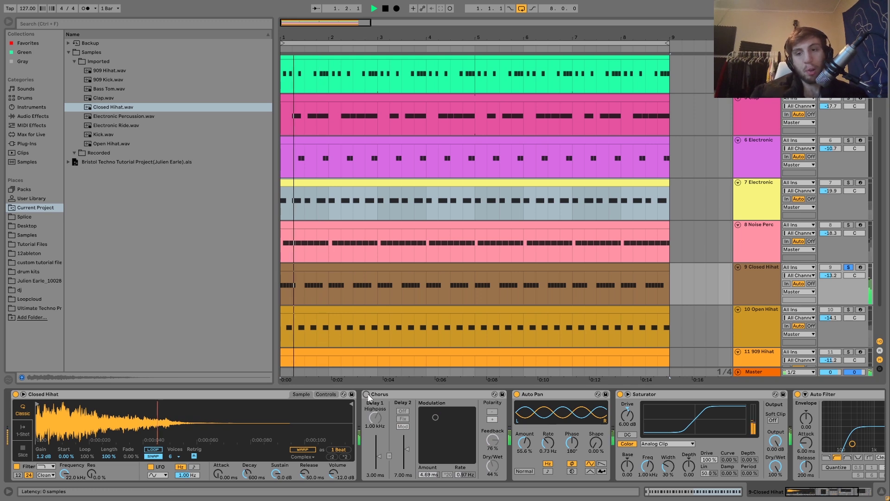
left_click(848, 267)
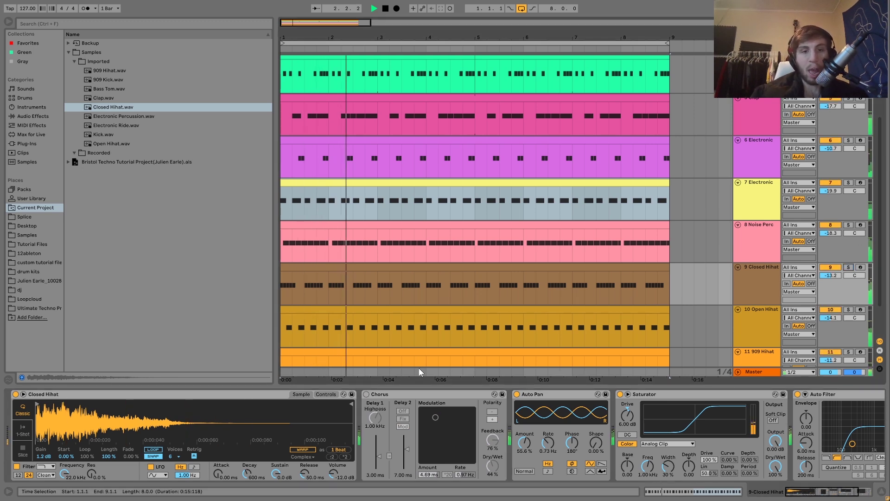
left_click(366, 394)
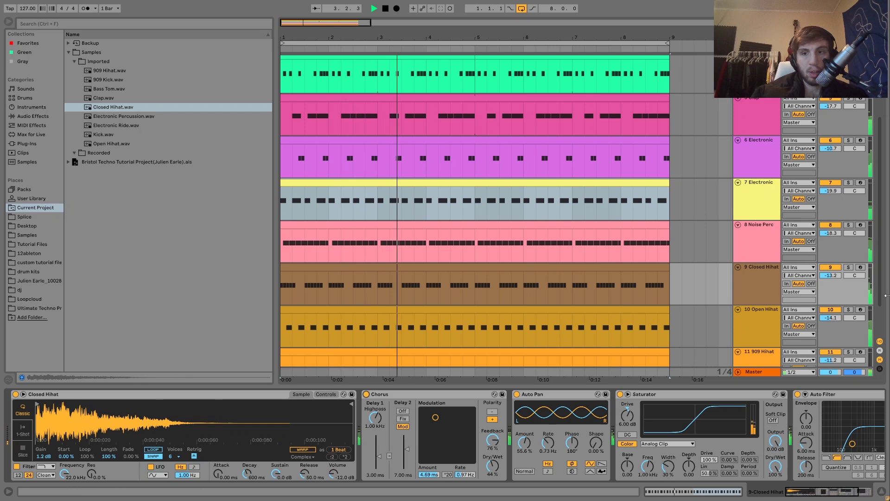
Try the soloed closed hi-hat with its Chorus feedback at 95%, and undo the change
left_click(849, 268)
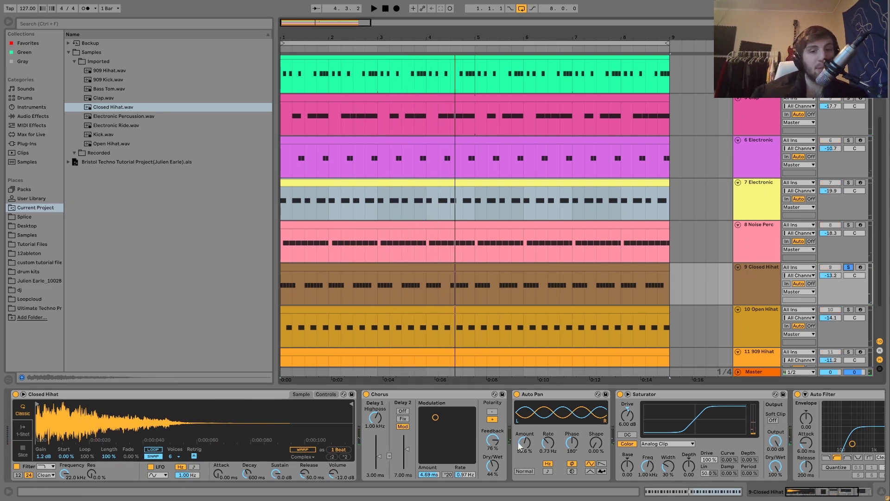
left_click_drag(501, 451, 501, 442)
key("space")
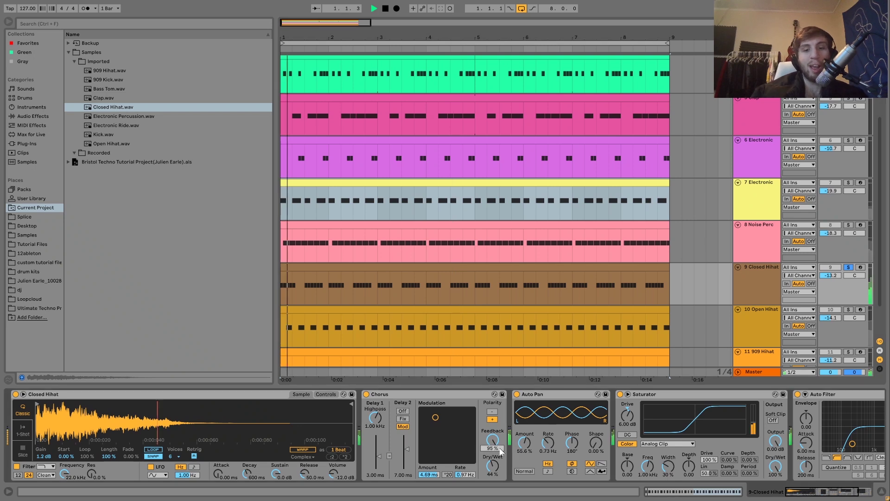
key("ctrl+z")
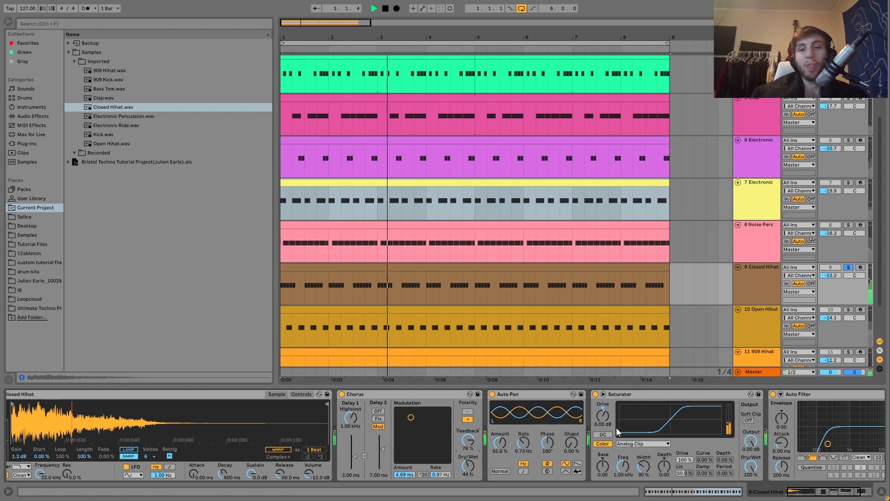
Show the closed hi-hat's Auto Pan, Saturator and Auto Filter, and play it together with the Noise Percussion track
scroll(445, 452, "right", 5)
key("space")
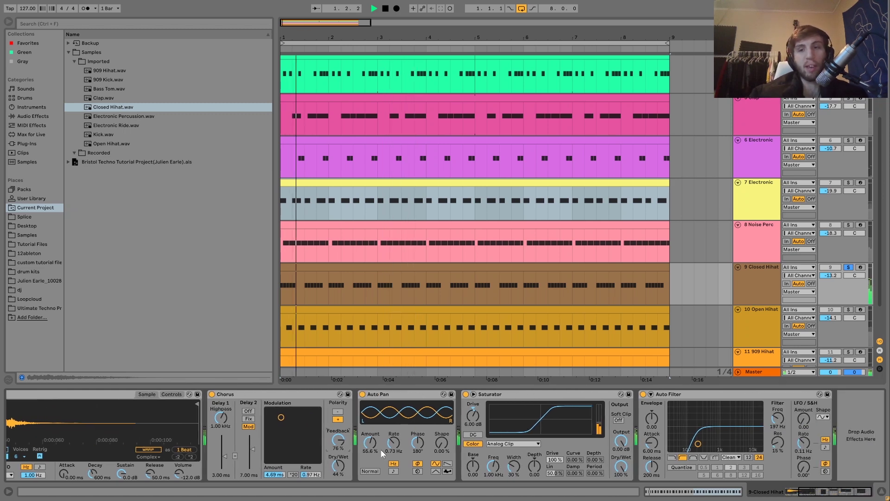
left_click(849, 225)
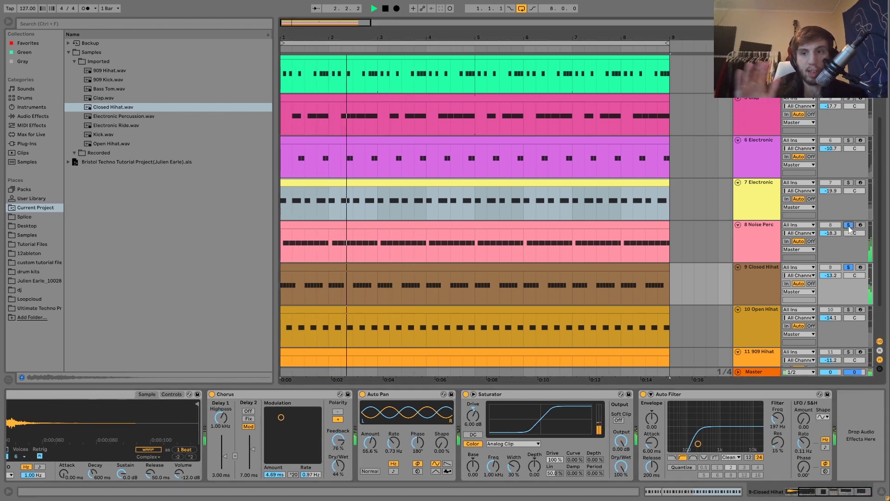
left_click(848, 225)
Play the full mix with the Closed Hihat track selected, and solo that track again
key("space")
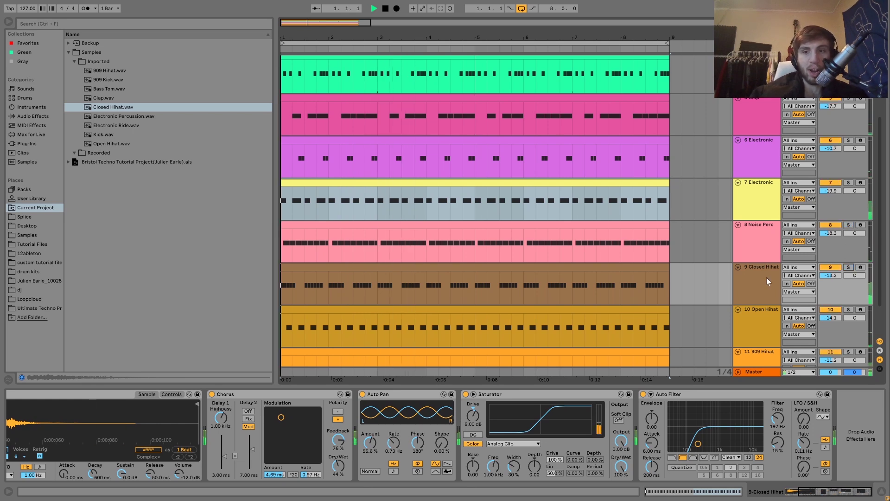
left_click(768, 280)
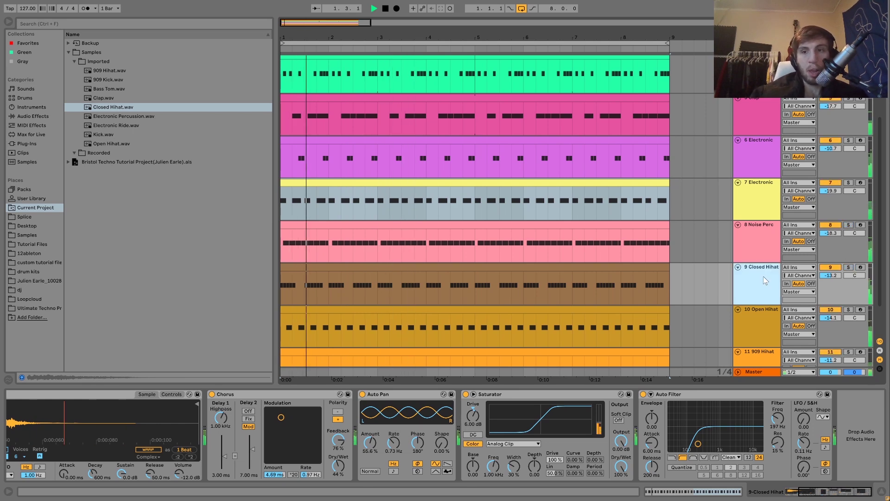
left_click(847, 267)
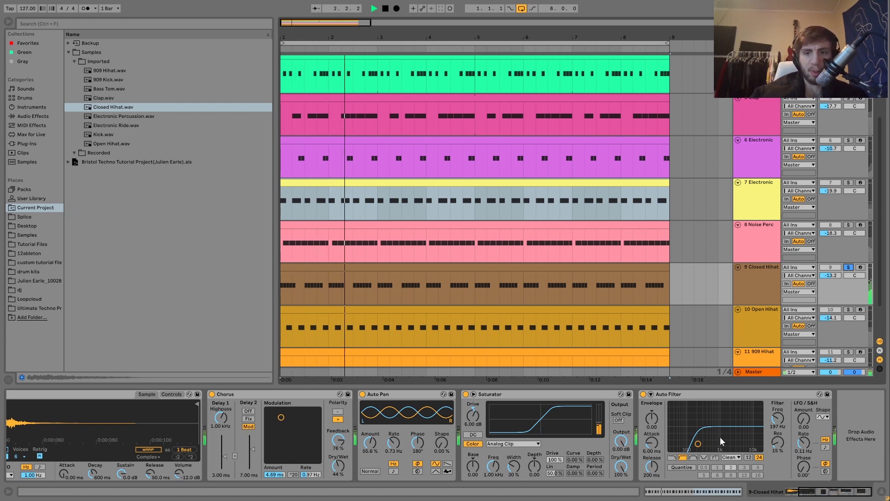
Solo the Open Hihat track, show its Simpler and Drum Buss, and compare it with the full mix
scroll(760, 263, "down", 1)
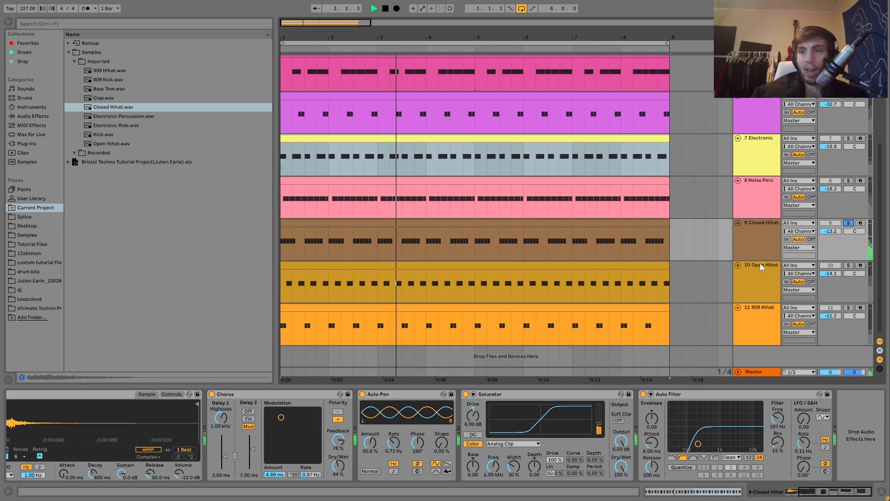
left_click(764, 276)
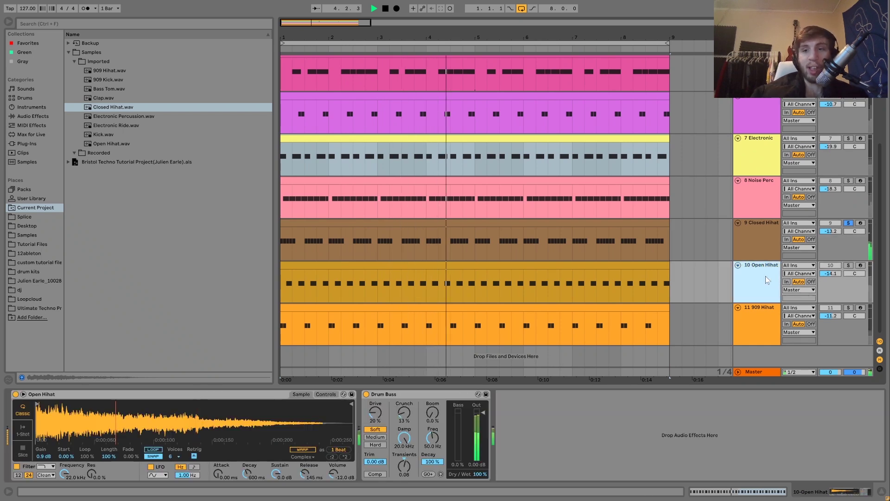
left_click(849, 265)
key("space")
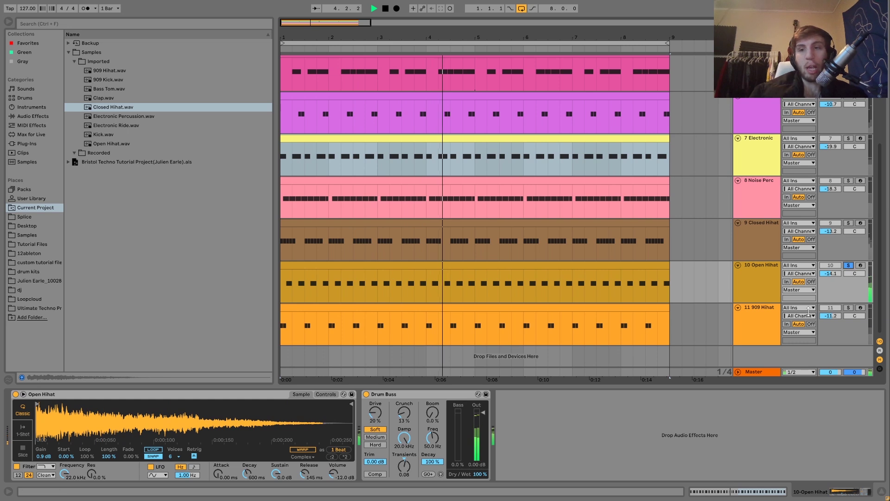
left_click(848, 265)
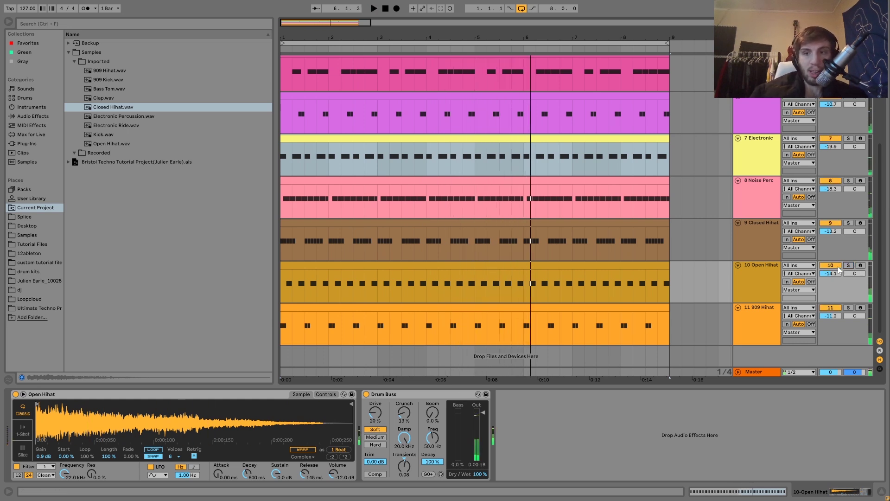
key("space")
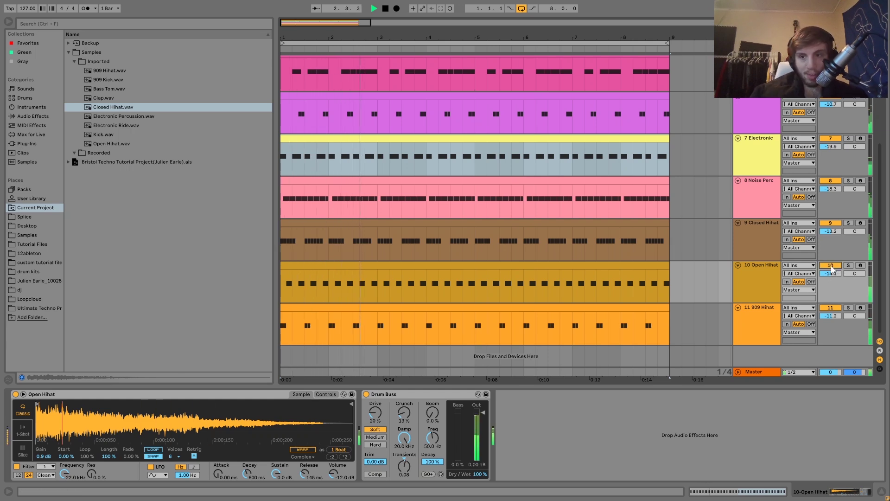
Show the 909 Hihat track's Simpler and Saturator, and play the track soloed
left_click(768, 282)
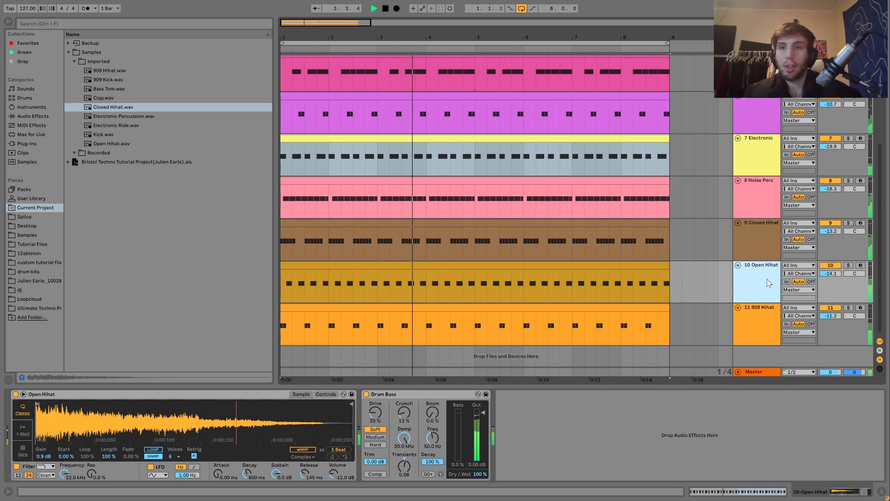
key("space")
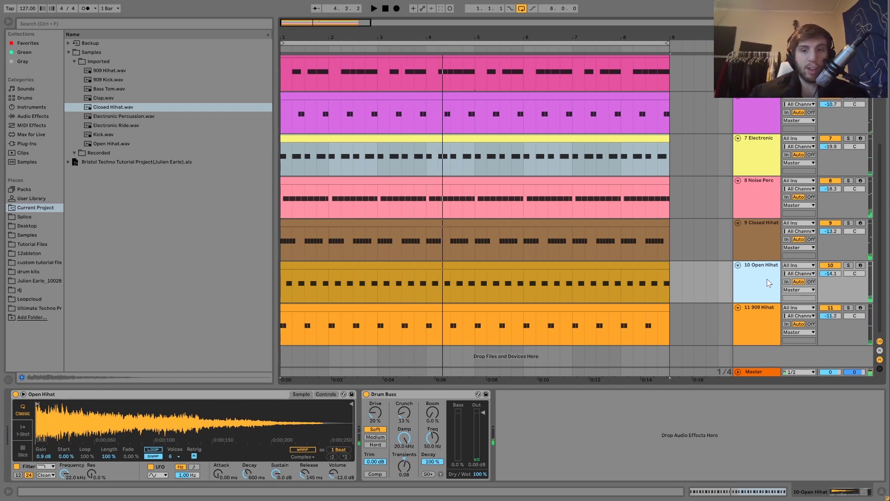
left_click(756, 325)
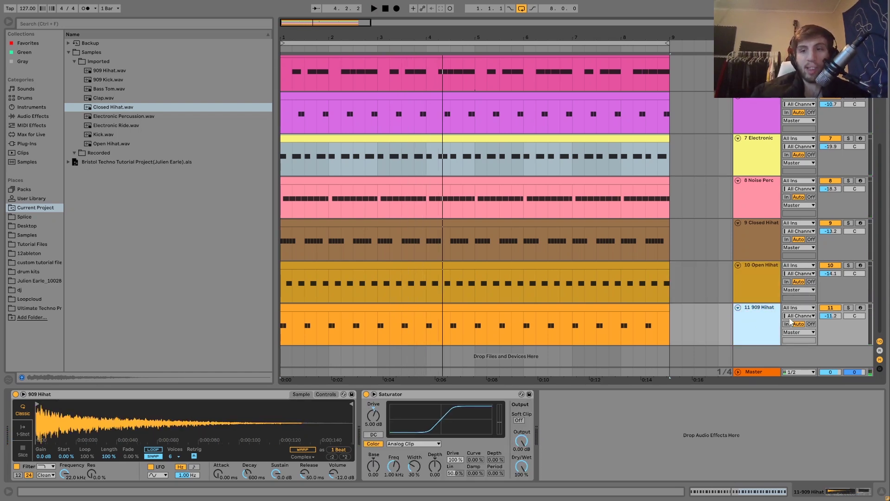
left_click(851, 309)
key("space")
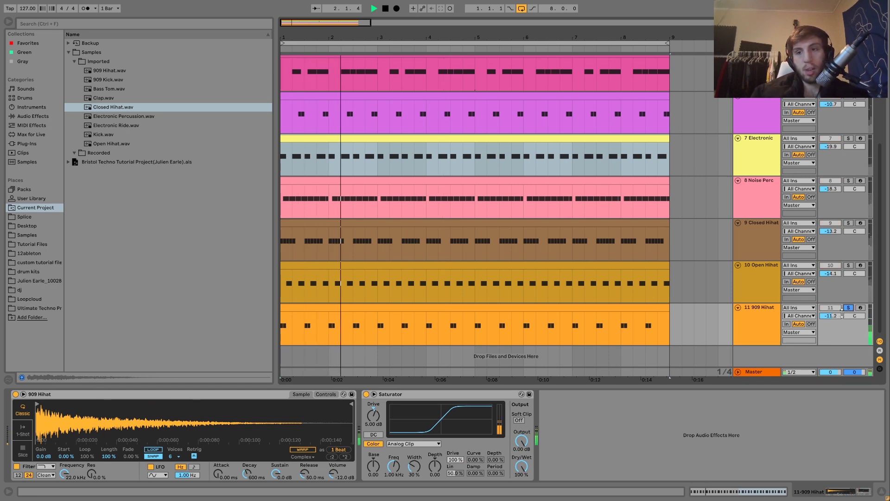
key("space")
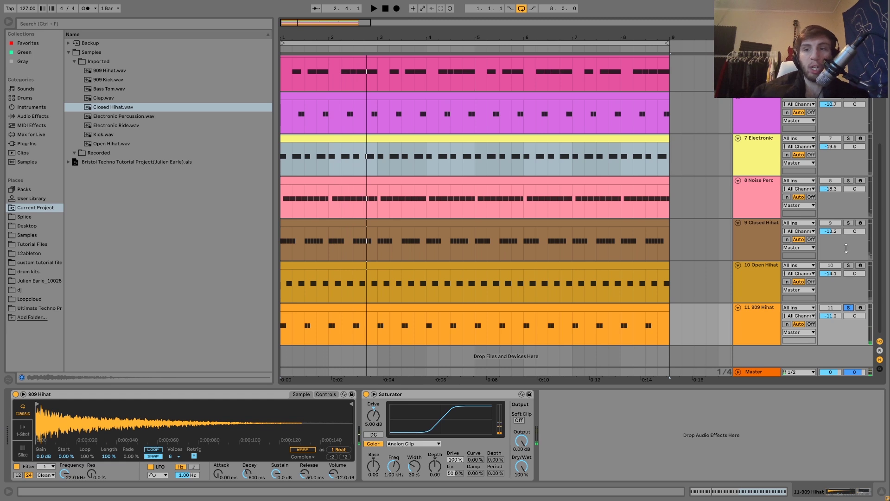
Add the Closed Hihat and Open Hihat tracks to the 909 Hihat solo during playback, and return to the full mix
left_click(848, 223, "ctrl")
key("space")
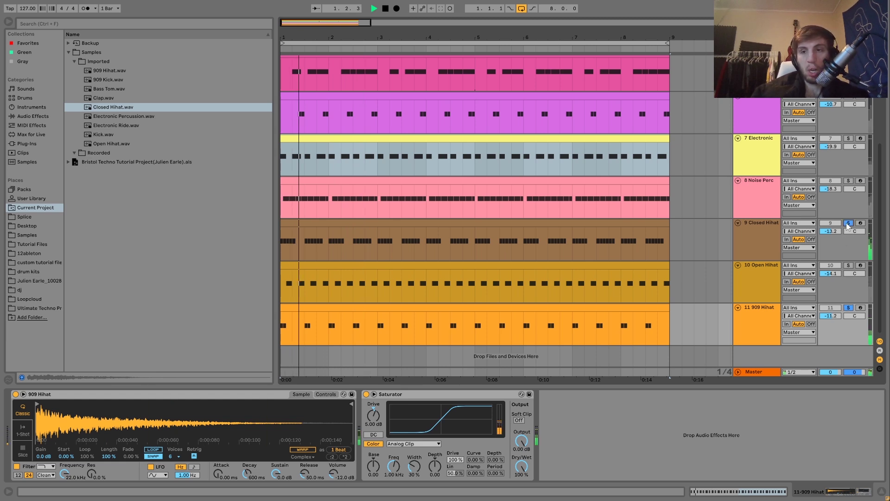
left_click(848, 265, "ctrl")
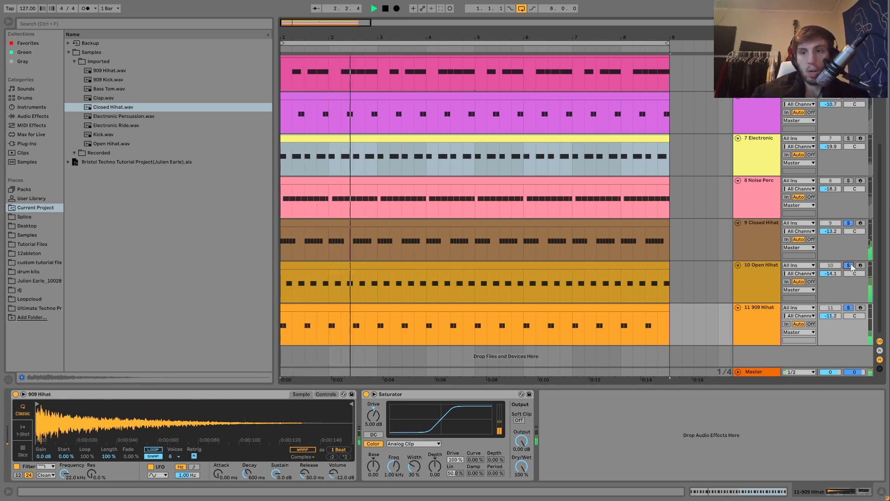
left_click(848, 266)
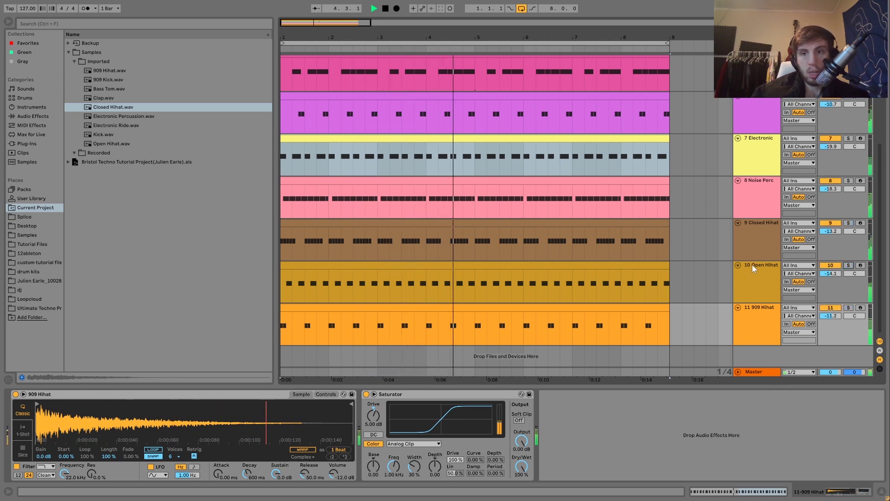
Solo the 909 Hihat track again, compare it with the full mix, and stop playback
left_click(759, 317)
left_click(849, 307)
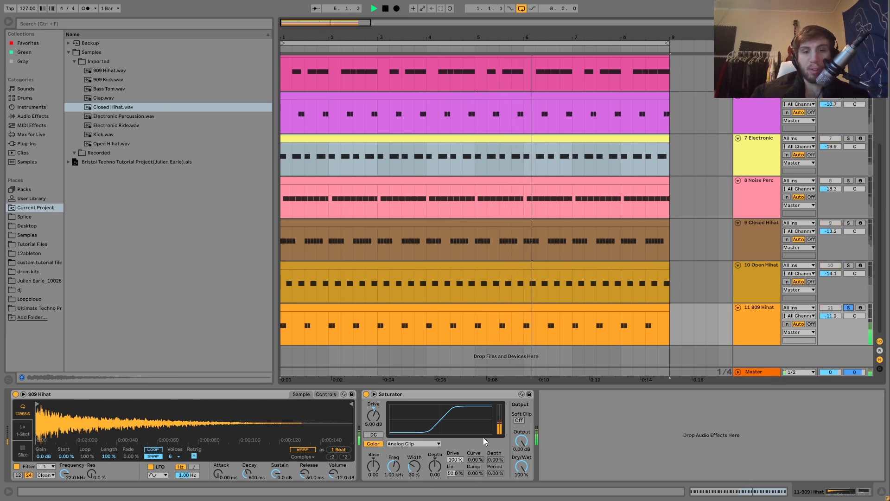
left_click(848, 307)
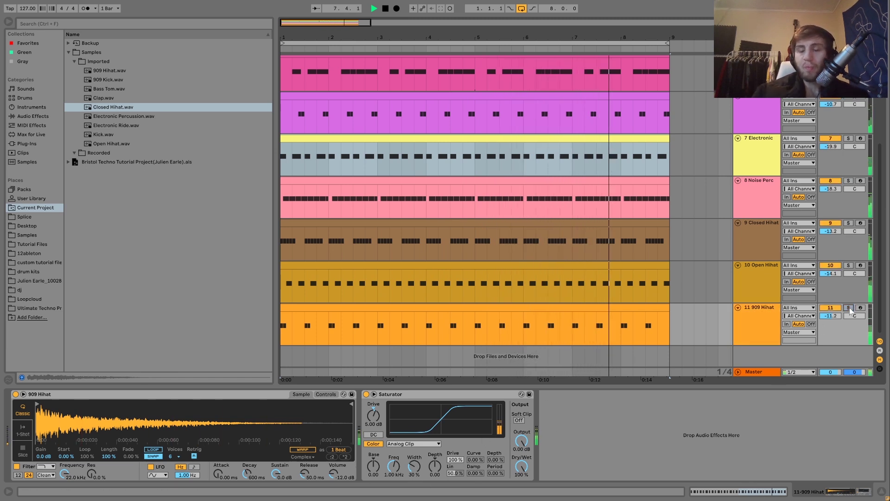
key("space")
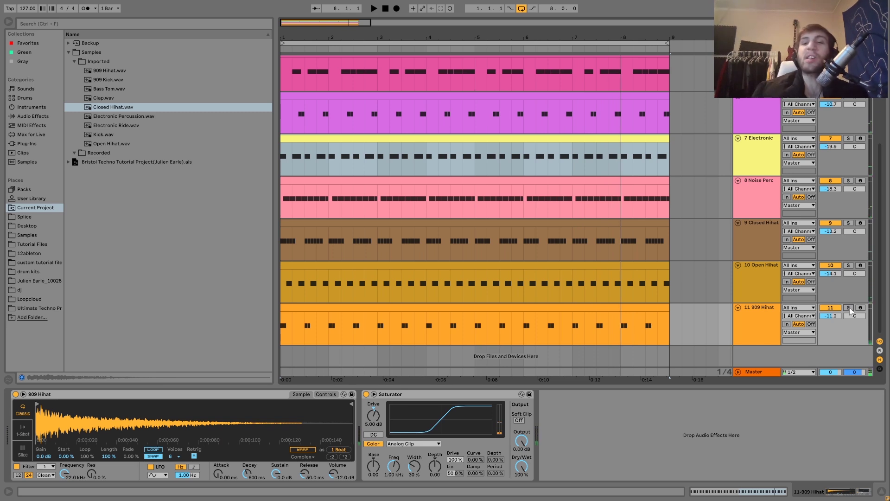
Play the mix with the 909 Hihat track muted, and unmute it to compare the groove
left_click(763, 241)
left_click(766, 269)
key("space")
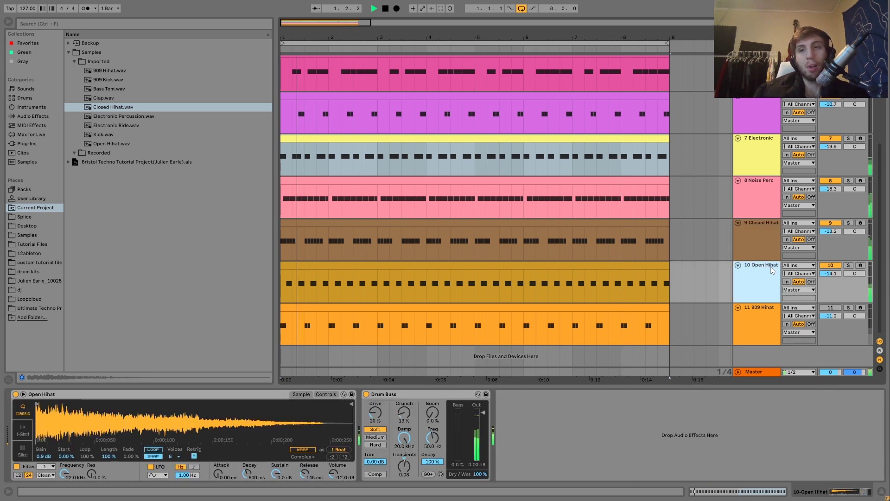
left_click(830, 308)
left_click(769, 312)
key("space")
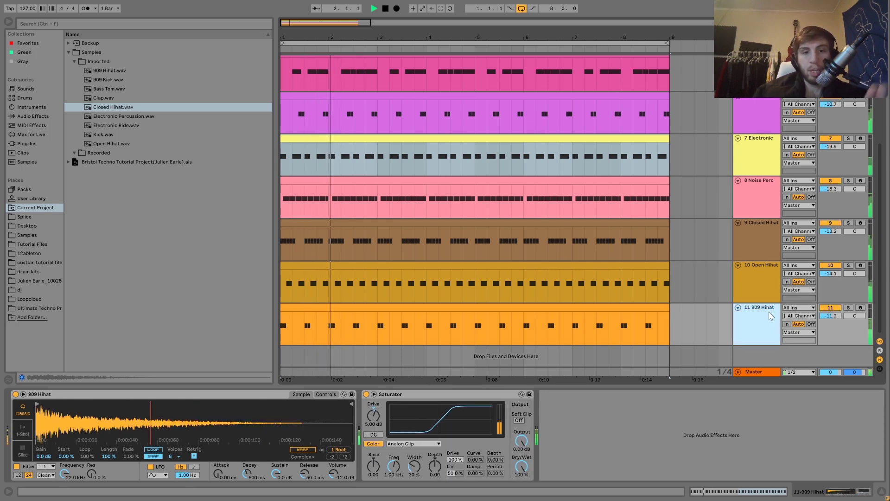
Replay the full mix from the start with the 909 Hihat track active, and stop playback
key("space")
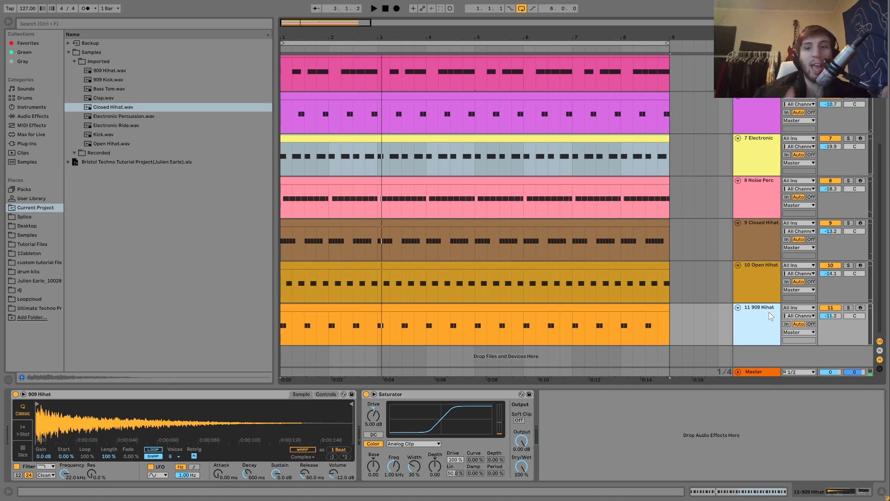
key("space")
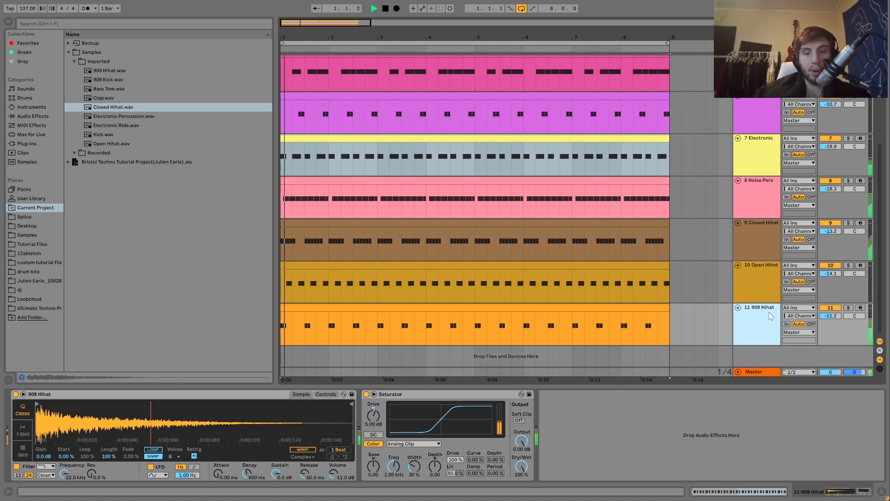
scroll(769, 312, "up", 2)
scroll(768, 311, "down", 2)
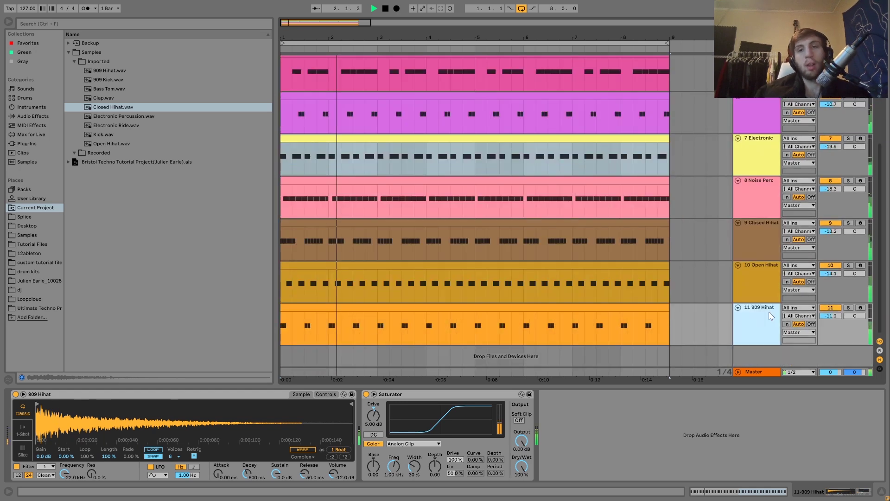
key("space")
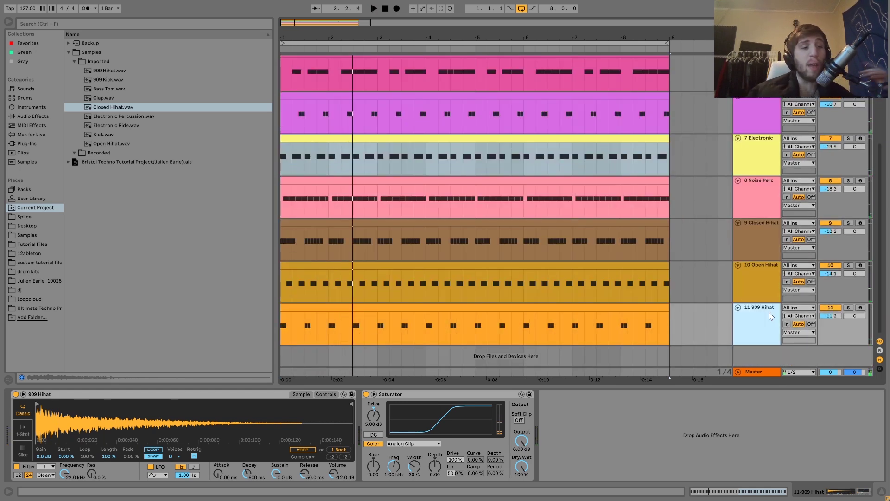